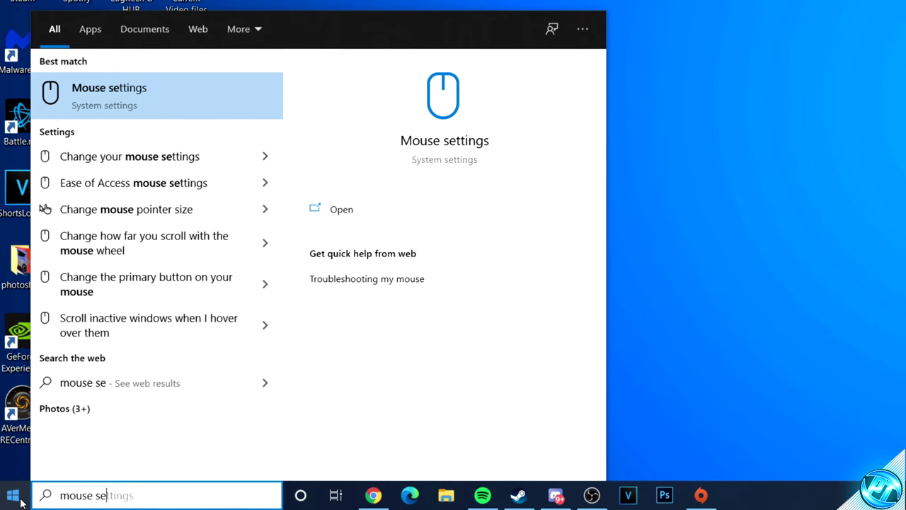
# Open the additional mouse options from Windows mouse settings and disable Enhance pointer precision
pyautogui.click(88, 93)
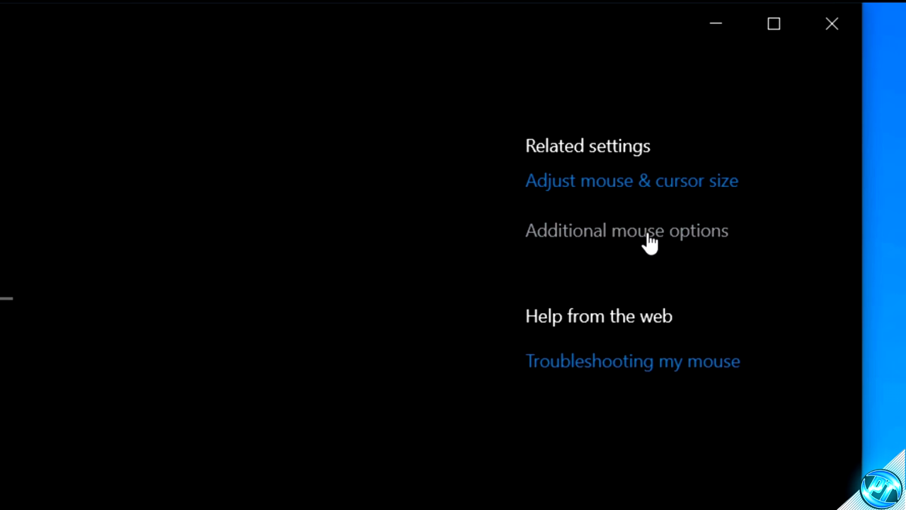
pyautogui.click(653, 240)
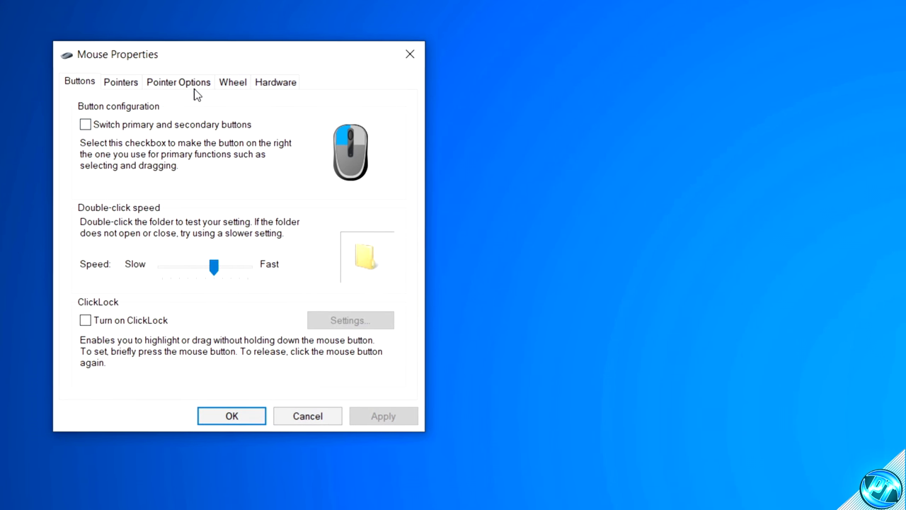
pyautogui.click(179, 85)
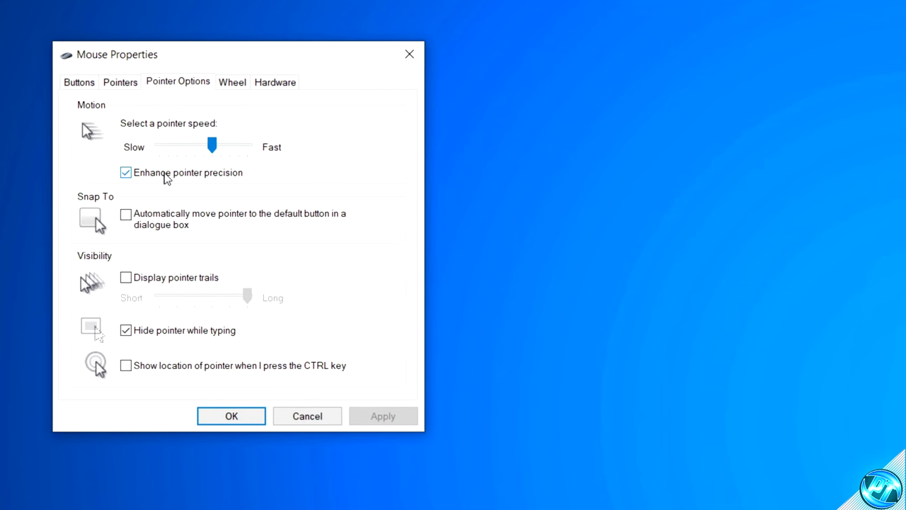
pyautogui.click(127, 173)
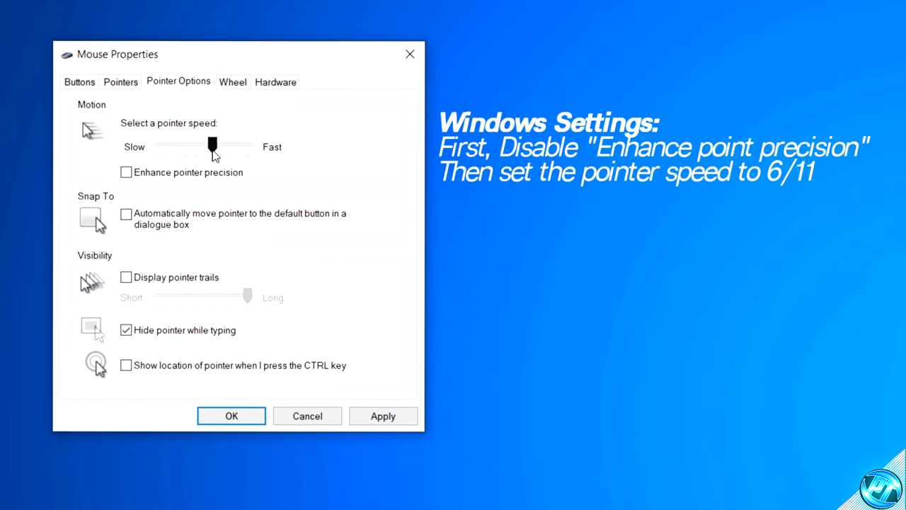
# Set the pointer speed to 6/11, the middle notch, and apply the mouse properties
pyautogui.moveTo(157, 150); pyautogui.dragTo(103, 145)
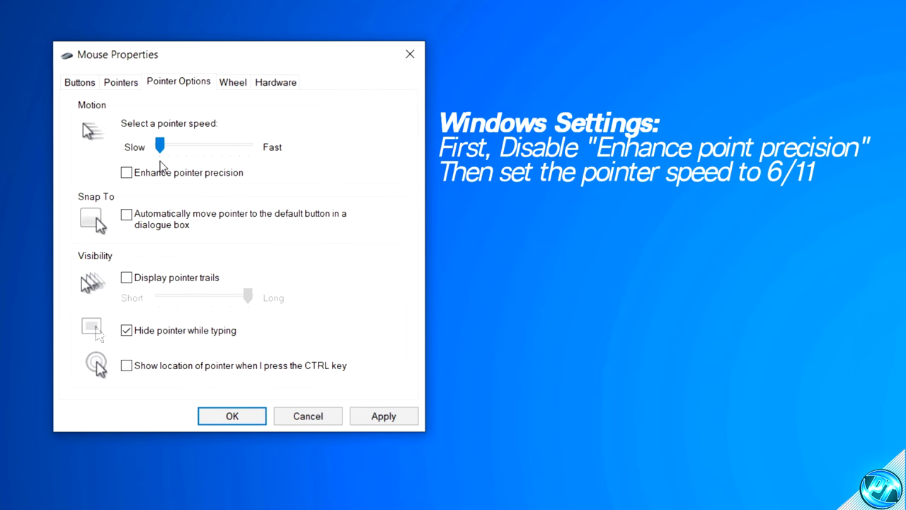
pyautogui.moveTo(160, 150); pyautogui.dragTo(204, 150)
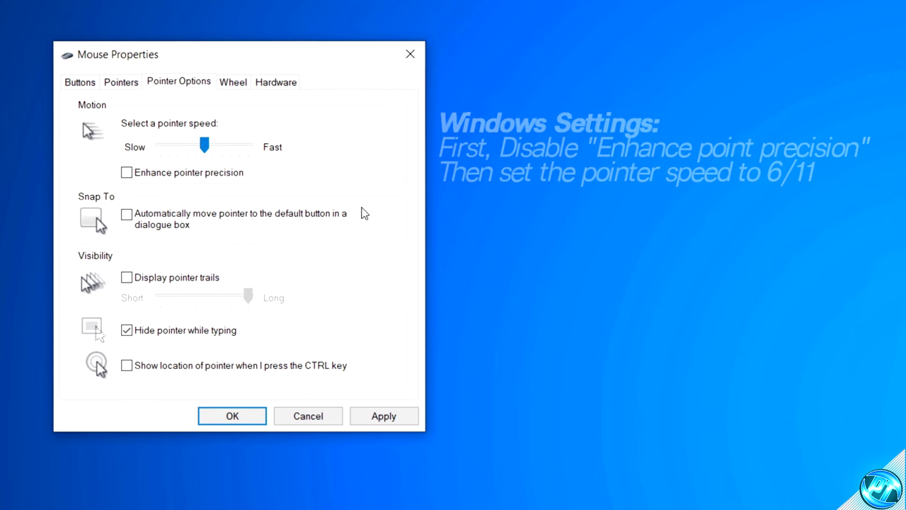
pyautogui.click(384, 418)
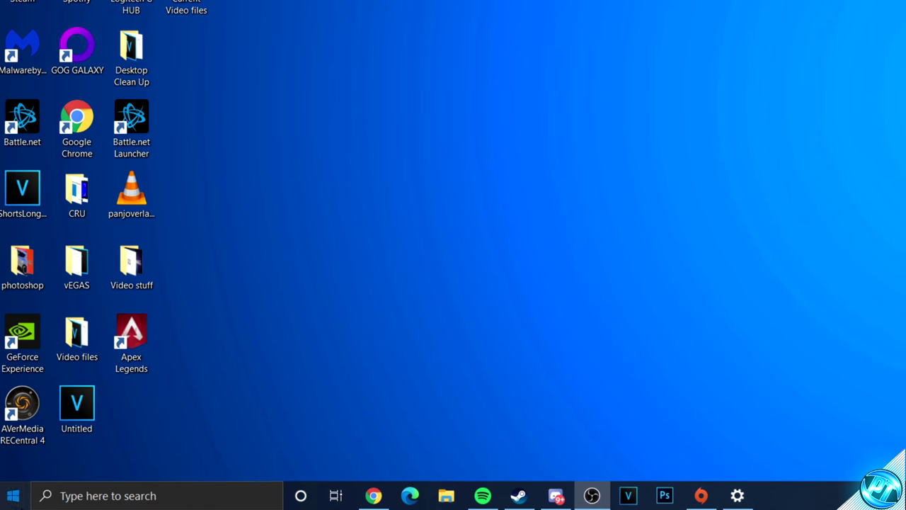
# Search Windows for "game mode" and open the Game Mode settings
pyautogui.click(20, 499)
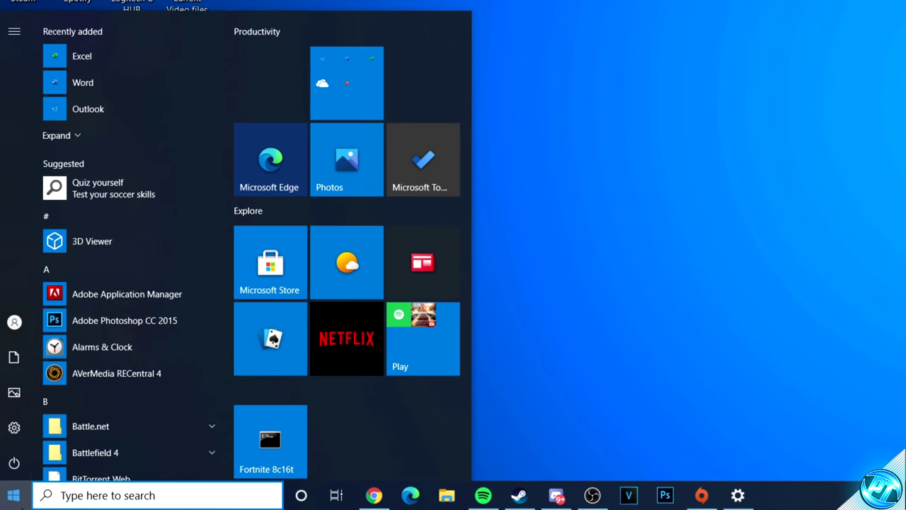
pyautogui.write('game mode')
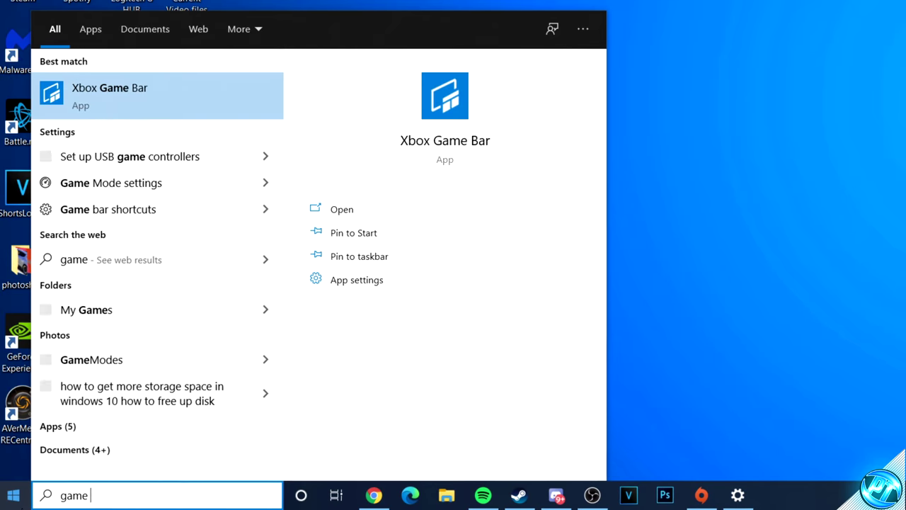
pyautogui.click(132, 99)
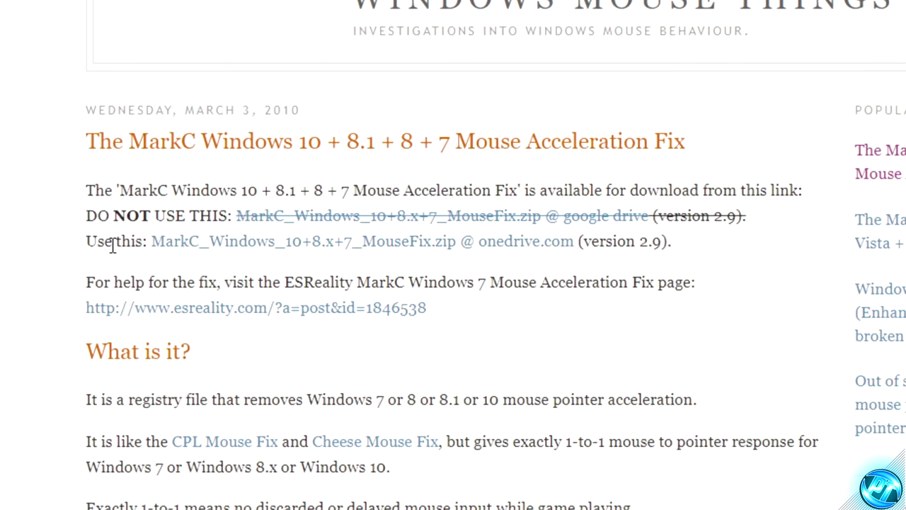
# Download MarkC_Windows_10+8.x+7_MouseFix.zip from the OneDrive link and open its Windows 10 Fixes folder
pyautogui.click(419, 244)
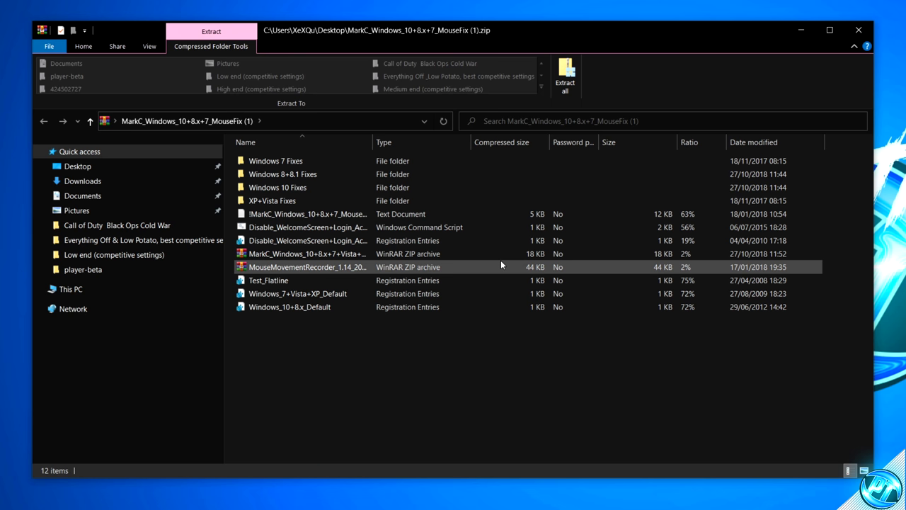
pyautogui.doubleClick(283, 189)
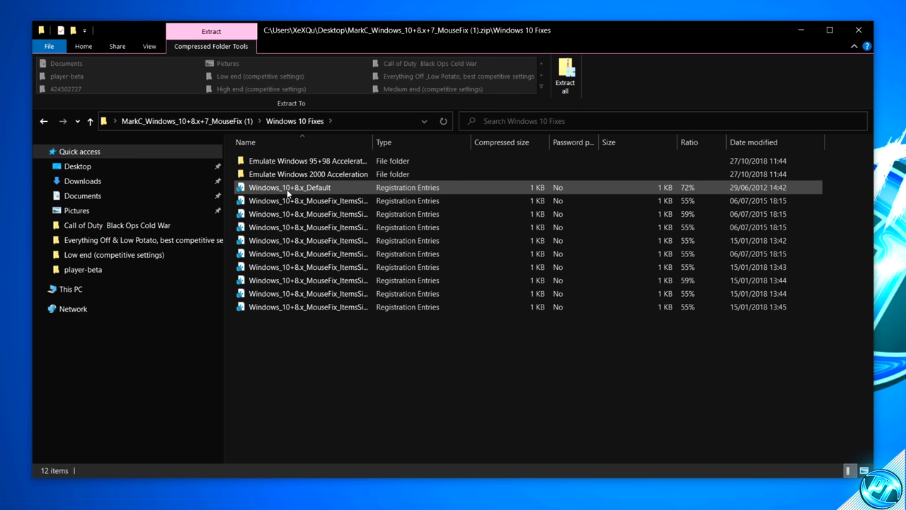
# Widen the Name column to show the full registry file names and select the ItemsSize=100% MouseFix file
pyautogui.moveTo(360, 362); pyautogui.dragTo(266, 198)
pyautogui.click(333, 367)
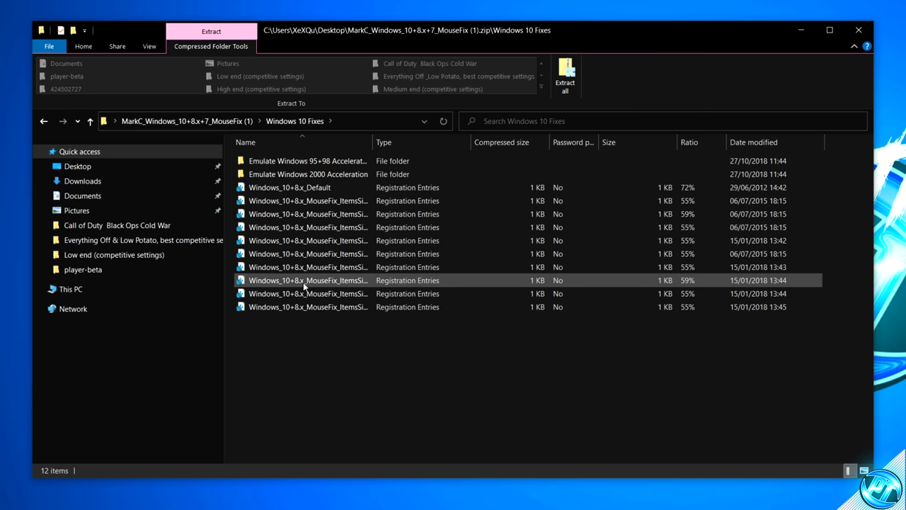
pyautogui.click(429, 309)
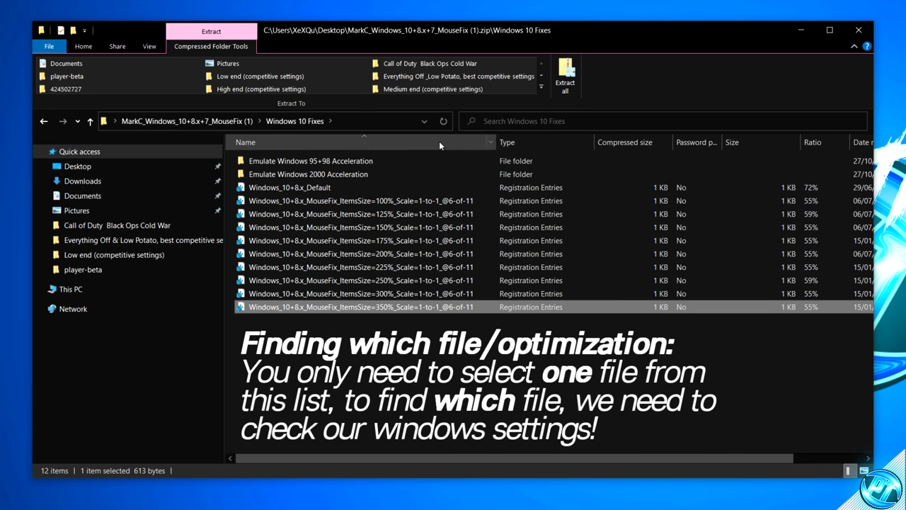
pyautogui.moveTo(495, 140); pyautogui.dragTo(494, 140)
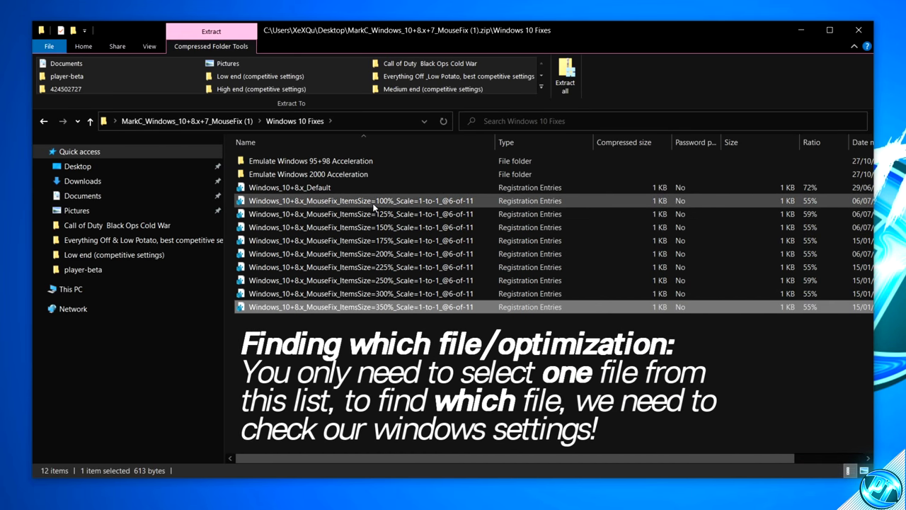
pyautogui.click(393, 203)
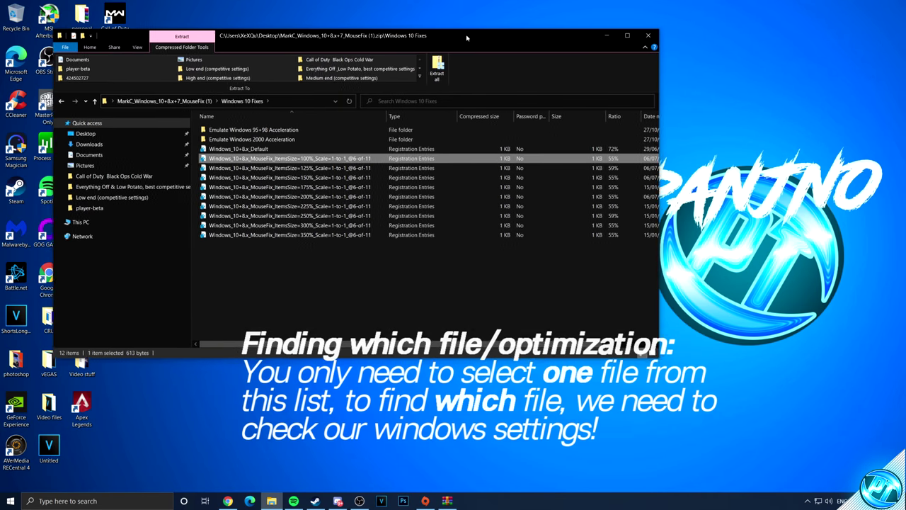
# Open the Windows display settings and check the size percentage for text and apps under Scale and layout
pyautogui.rightClick(653, 327)
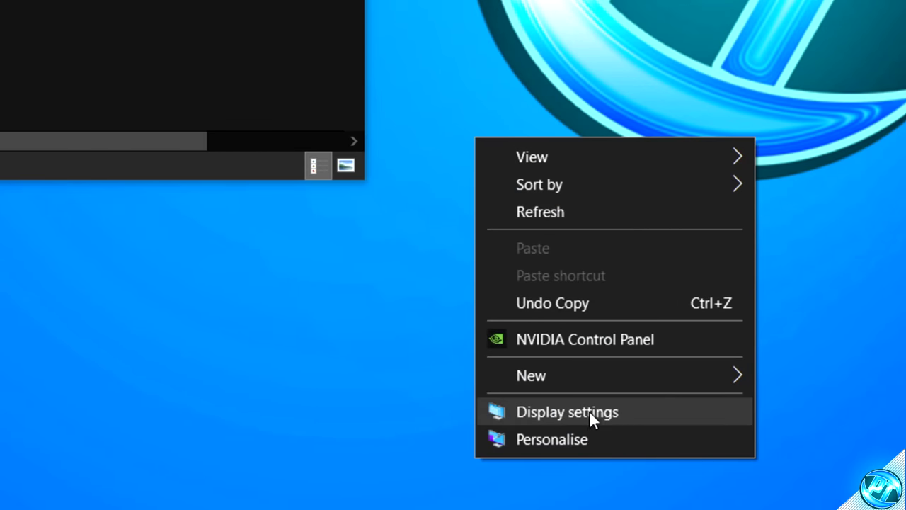
pyautogui.click(590, 413)
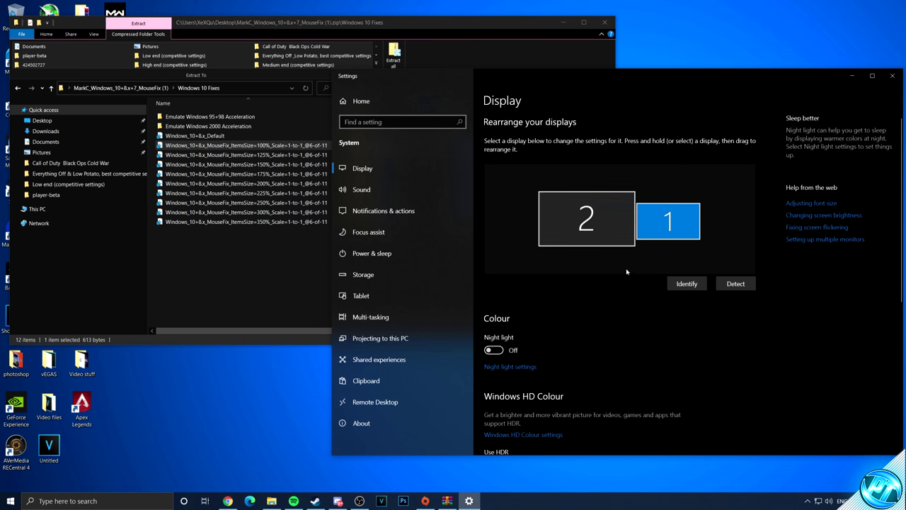
pyautogui.scroll(-5, 638, 283)
pyautogui.scroll(-1, 637, 283)
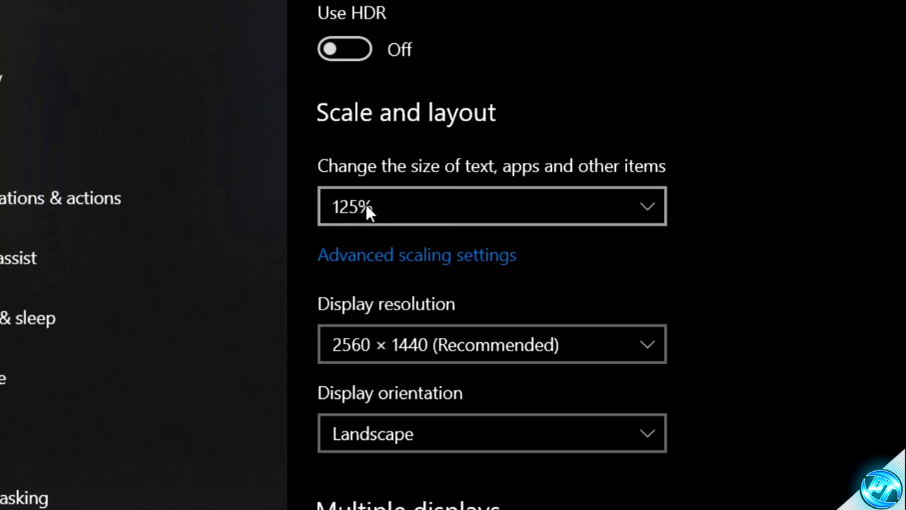
pyautogui.click(501, 213)
pyautogui.click(497, 211)
pyautogui.click(359, 213)
pyautogui.click(345, 205)
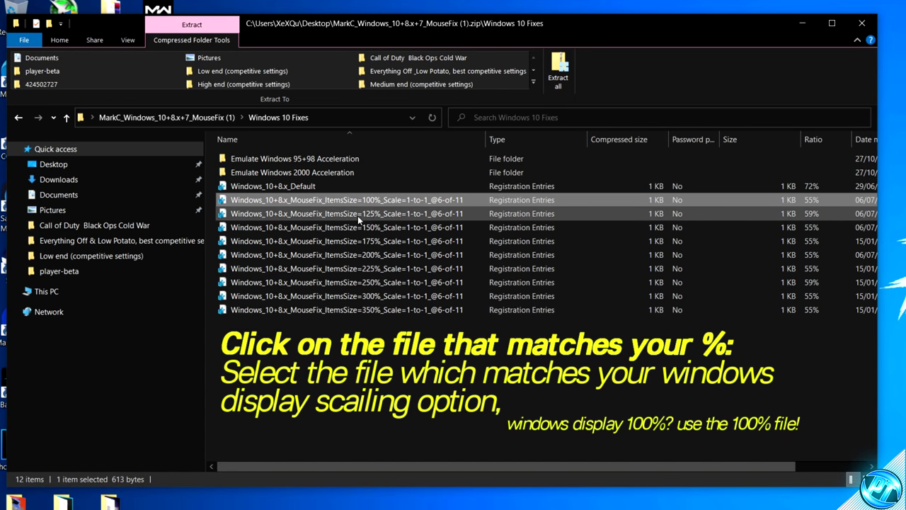
# Add the Windows_10+8.x_MouseFix_ItemsSize=125%_Scale=1-to-1_@6-of-11 file to the registry, accept the prompts and close the folder window
pyautogui.click(373, 216)
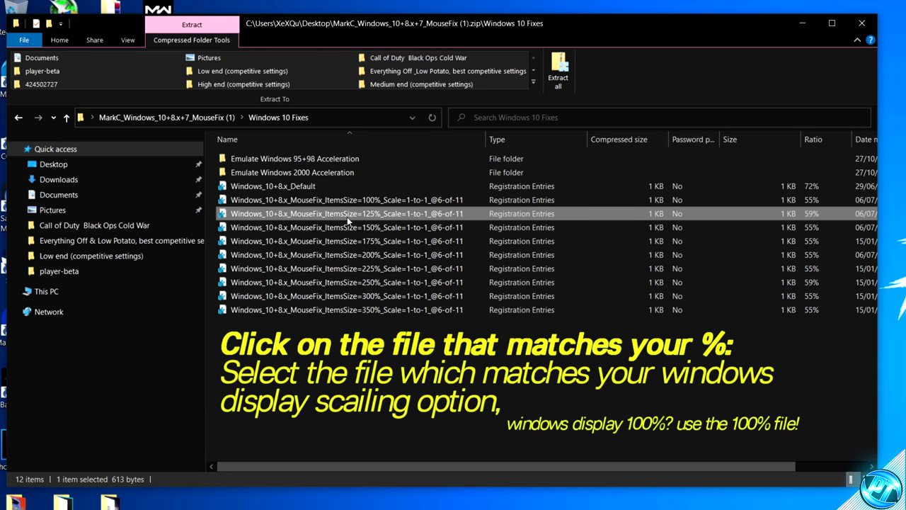
pyautogui.doubleClick(366, 216)
pyautogui.click(684, 372)
pyautogui.hotkey('alt', 'y')
pyautogui.click(747, 379)
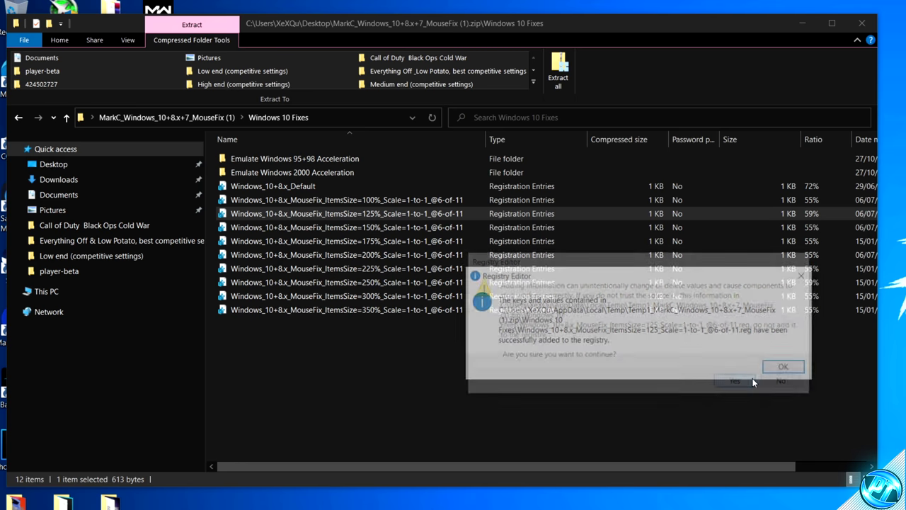
pyautogui.click(786, 368)
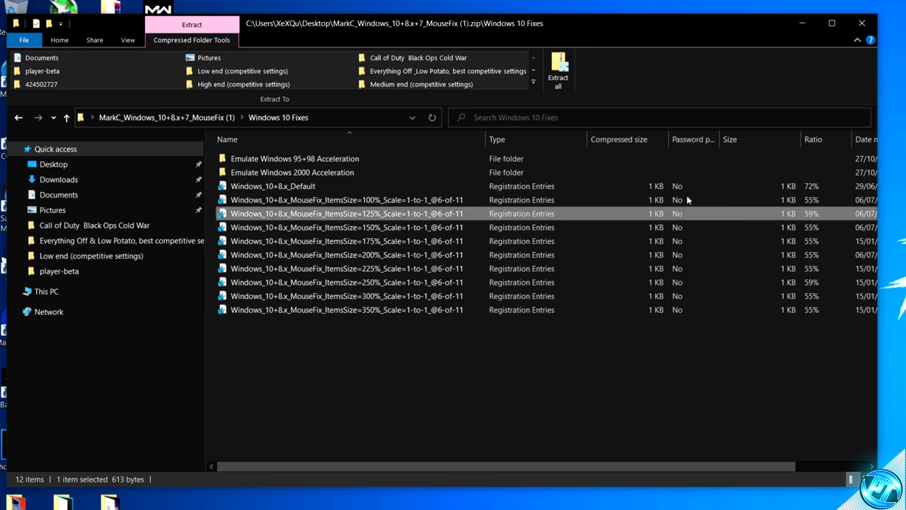
pyautogui.click(860, 26)
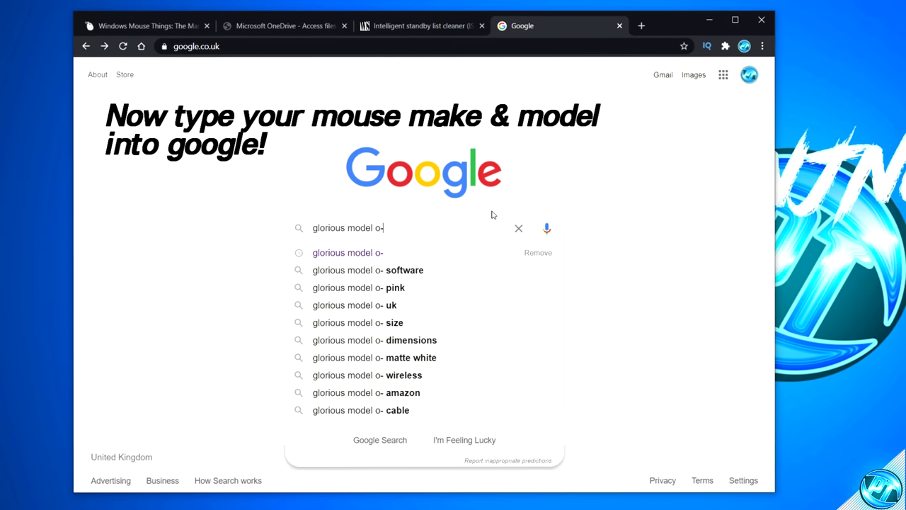
# Search Google for "glorious model o- software" and download the Model O and O- software from the Glorious downloads page
pyautogui.write('oftware')
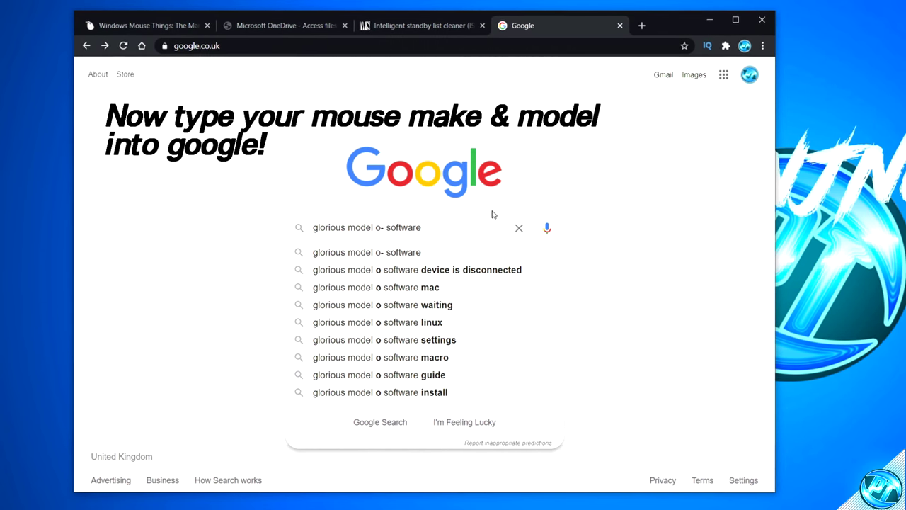
pyautogui.press('Return')
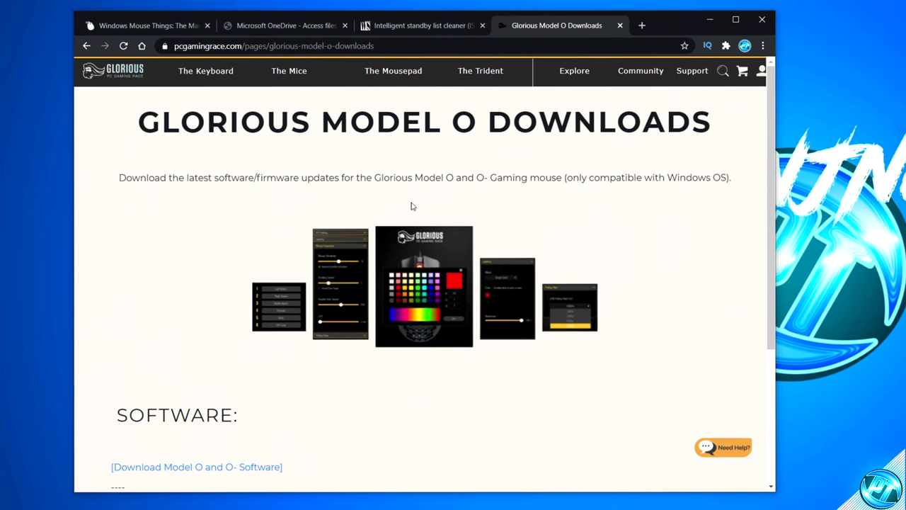
pyautogui.scroll(-1, 425, 234)
pyautogui.scroll(-1, 434, 243)
pyautogui.click(131, 352)
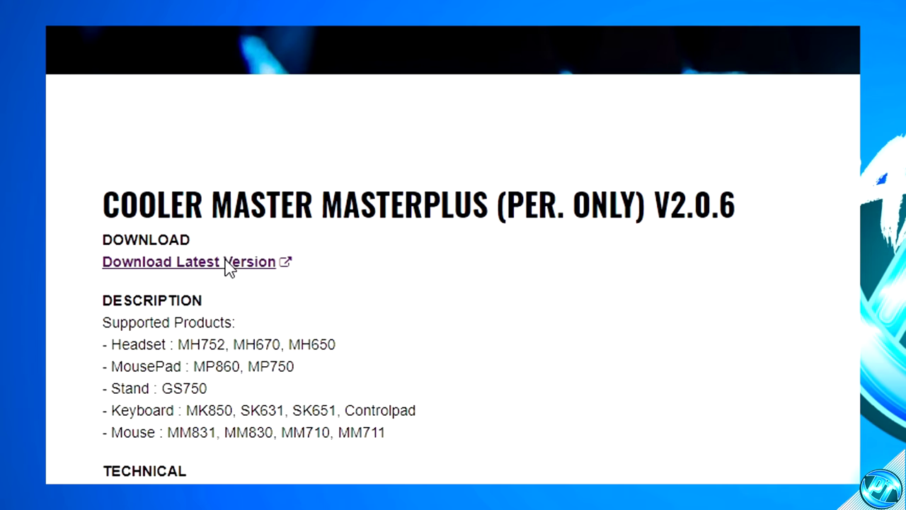
# Download the latest Cooler Master MasterPlus version and Razer Synapse 3 from their manufacturer pages
pyautogui.click(142, 294)
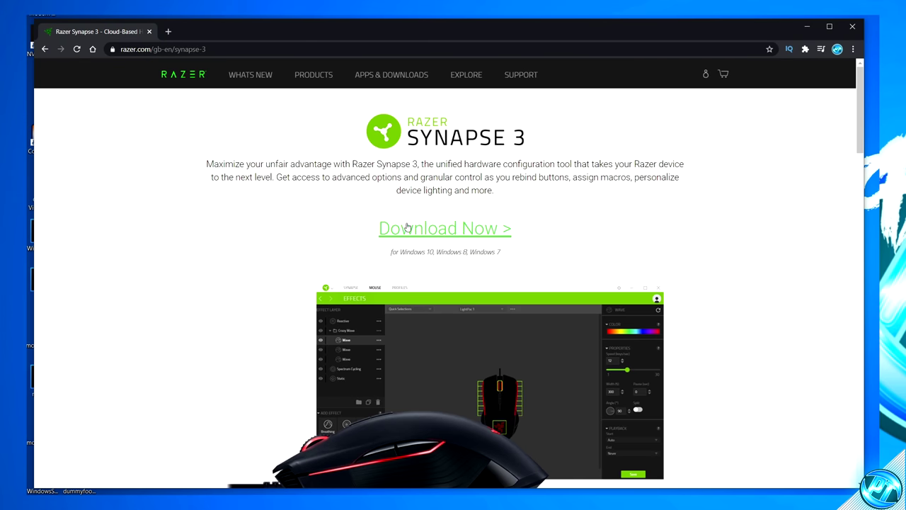
pyautogui.click(415, 227)
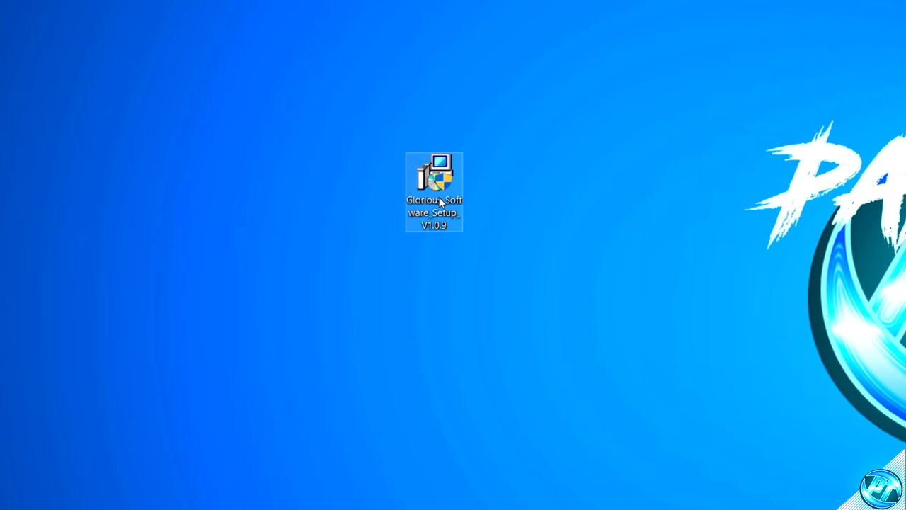
# Install the Glorious mouse software with Glorious_Software_Setup_V1.0.9 and expand its Polling Rate section
pyautogui.doubleClick(435, 183)
pyautogui.click(551, 412)
pyautogui.click(556, 416)
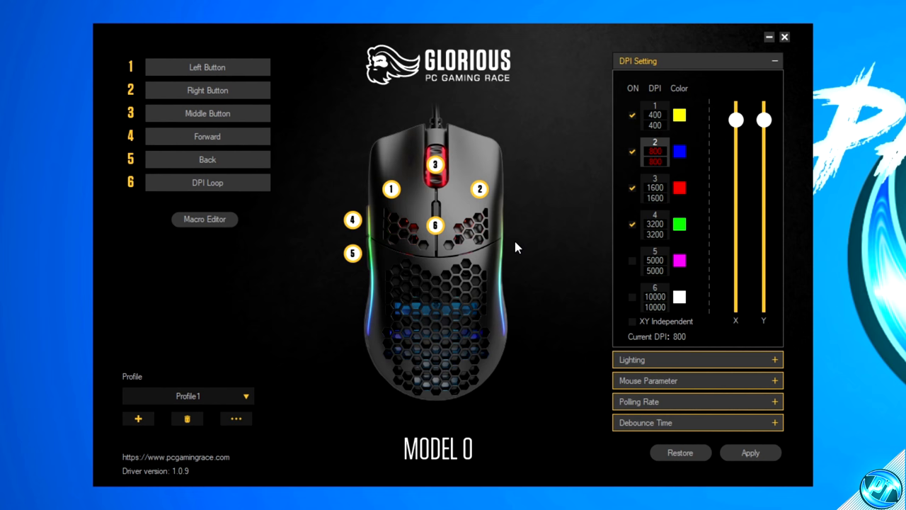
pyautogui.click(668, 402)
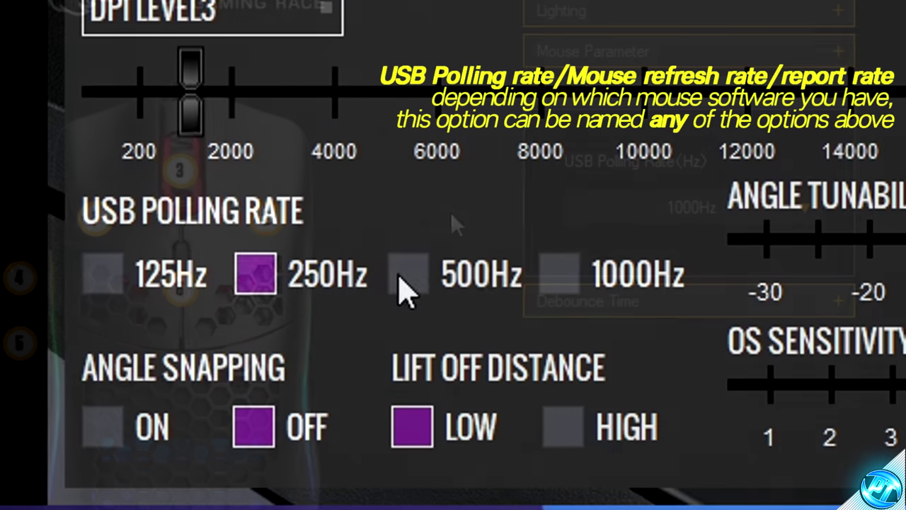
# In the mouse software with the 125Hz to 1000Hz choices, set the USB polling rate to 500Hz, then 1000Hz
pyautogui.click(407, 277)
pyautogui.click(563, 276)
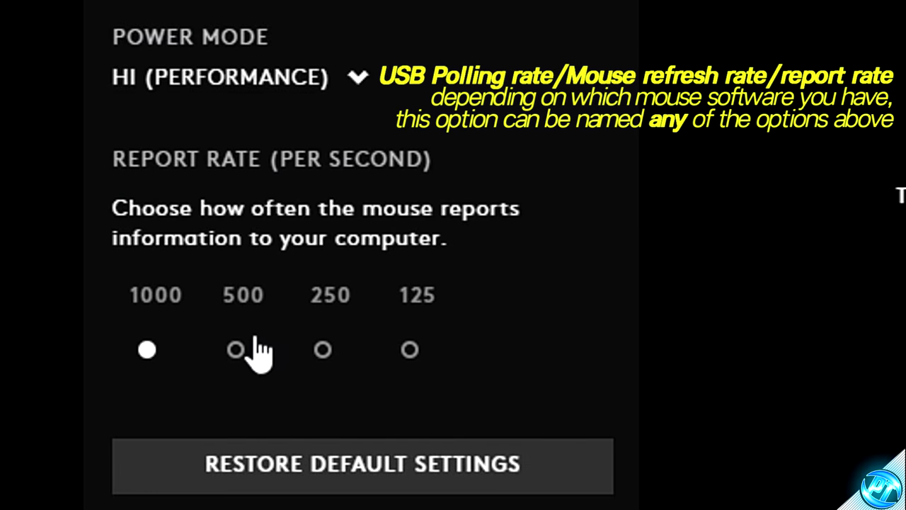
# Switch the mouse report rate through 500, 250 and 125 reports per second
pyautogui.click(241, 349)
pyautogui.click(322, 349)
pyautogui.click(410, 349)
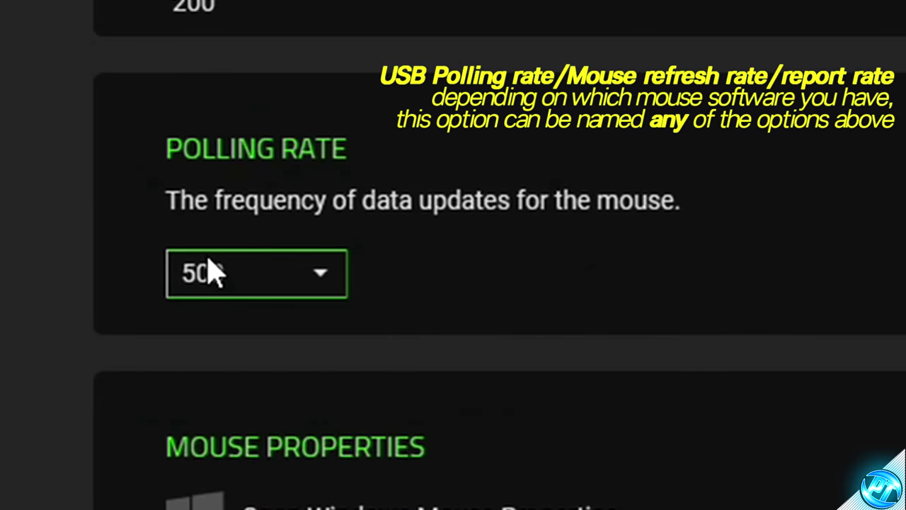
# Switch to the Glorious mouse software and try its USB polling rate at 1000Hz, 500Hz and 250Hz
pyautogui.click(240, 393)
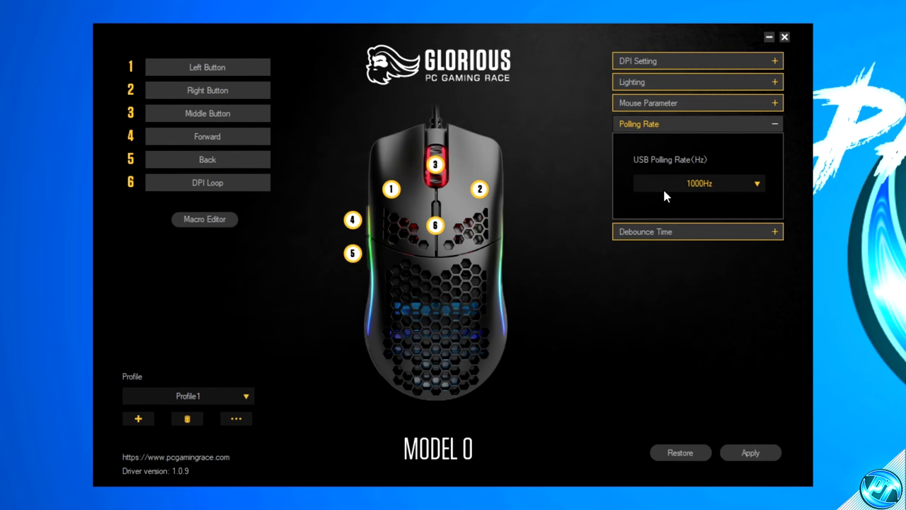
pyautogui.click(664, 188)
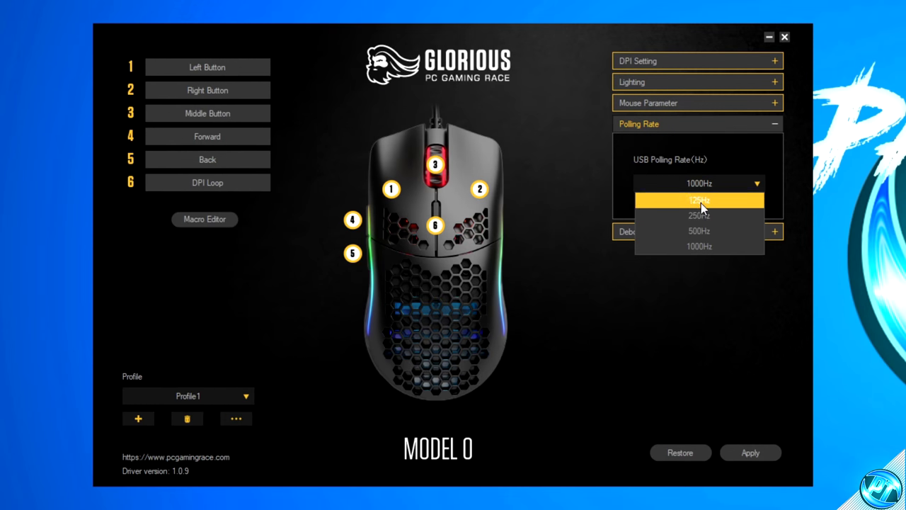
pyautogui.click(669, 246)
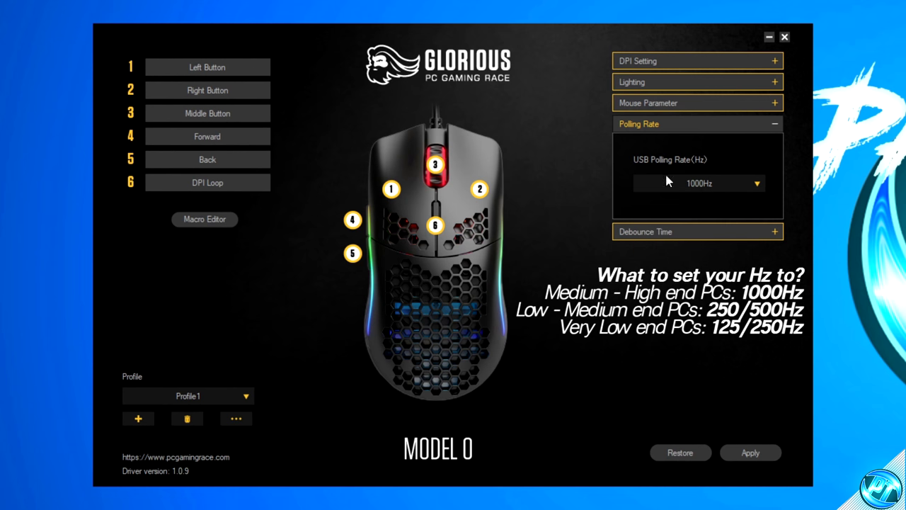
pyautogui.click(727, 190)
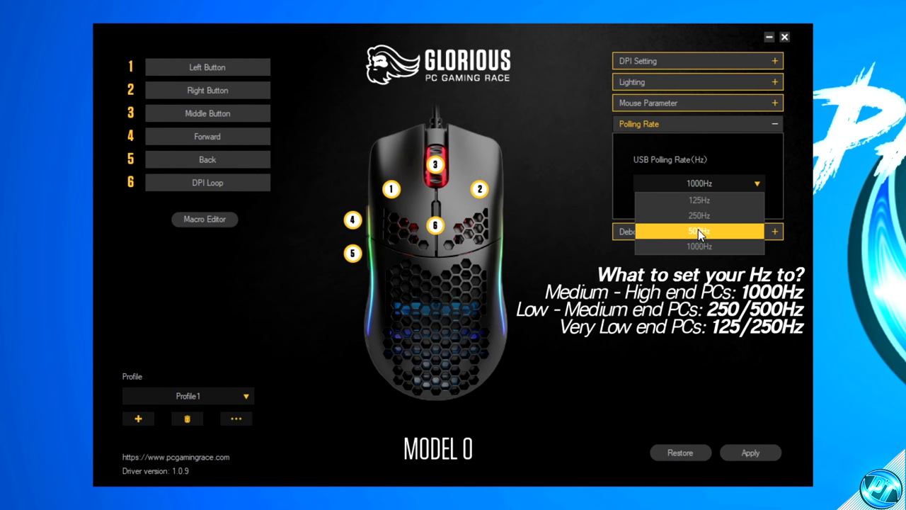
pyautogui.click(700, 231)
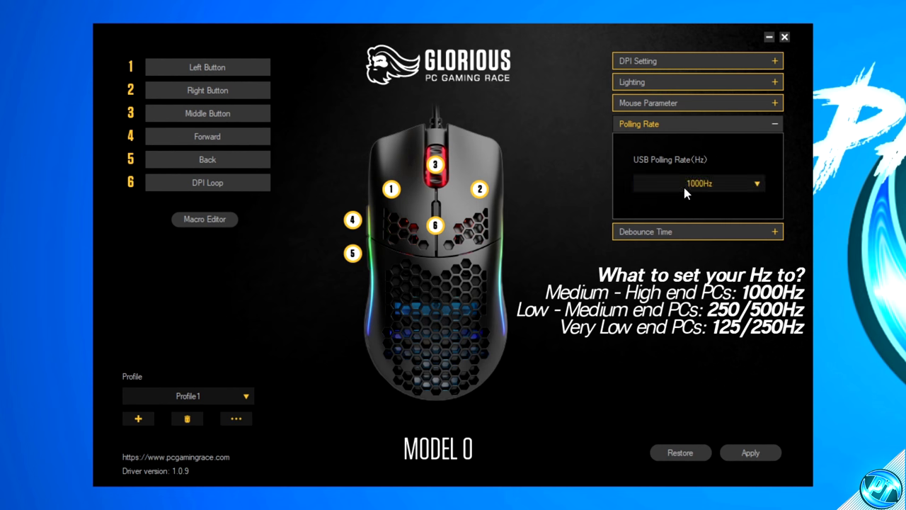
pyautogui.click(682, 183)
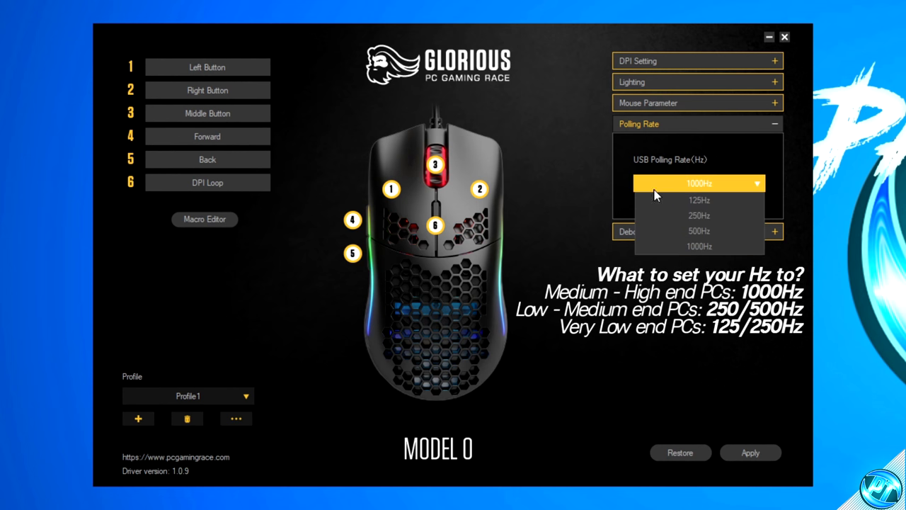
pyautogui.click(687, 231)
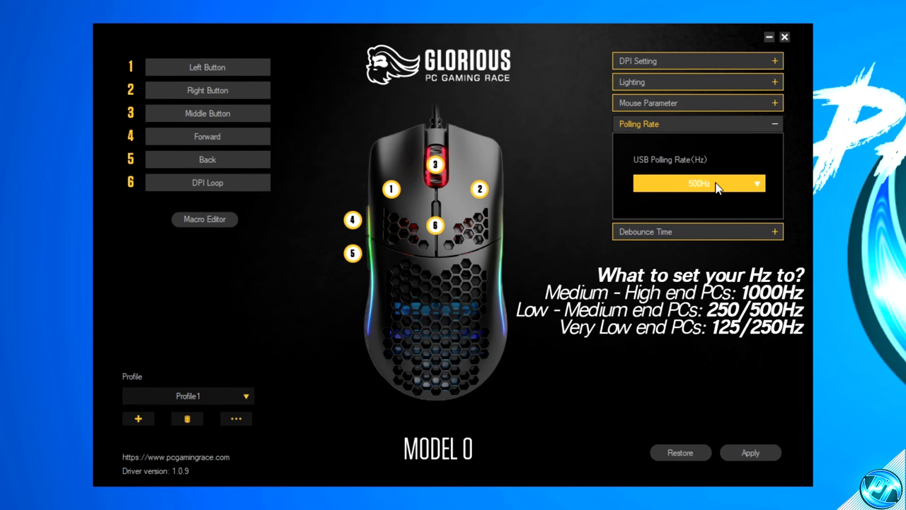
pyautogui.click(698, 186)
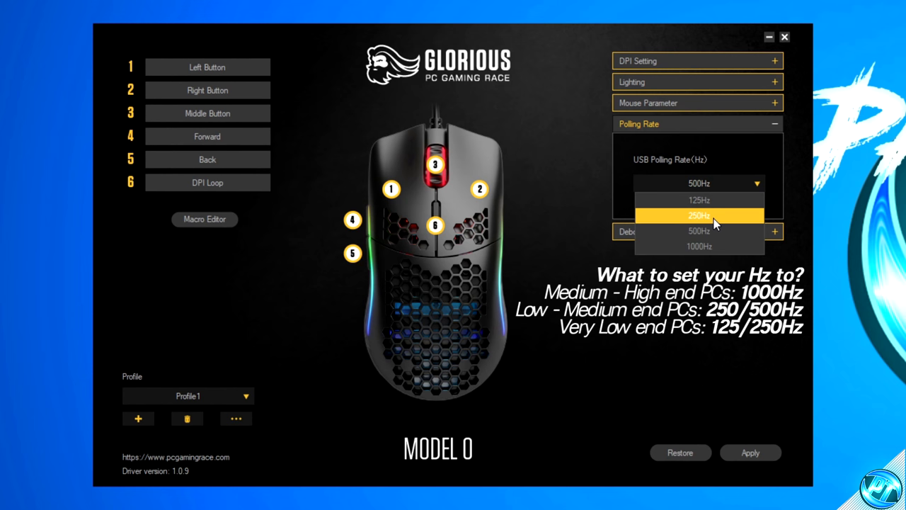
pyautogui.click(714, 219)
# Set the USB polling rate to 1000Hz, apply it and close the Glorious mouse software
pyautogui.click(695, 189)
pyautogui.click(694, 184)
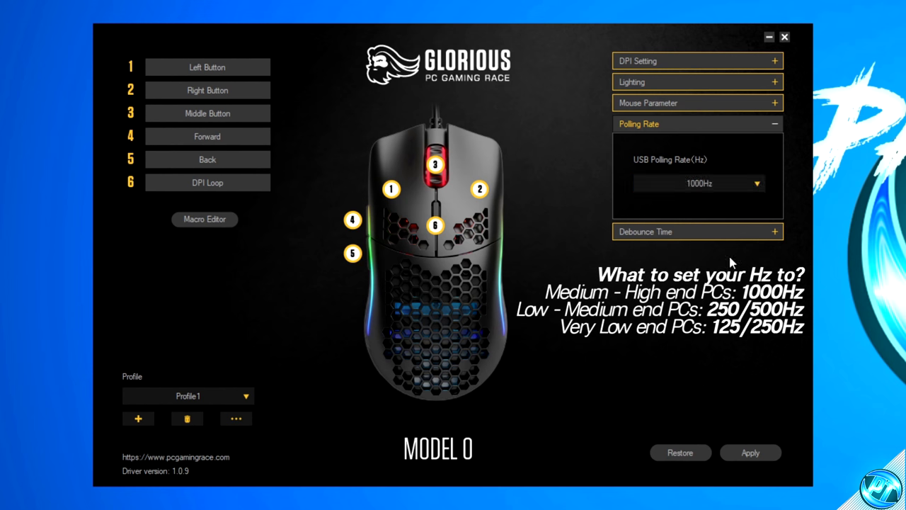
pyautogui.click(746, 454)
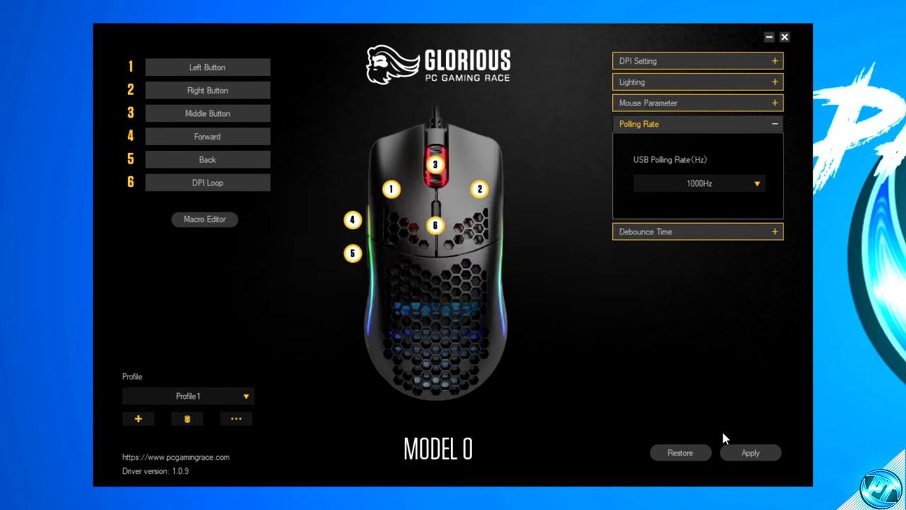
pyautogui.click(784, 38)
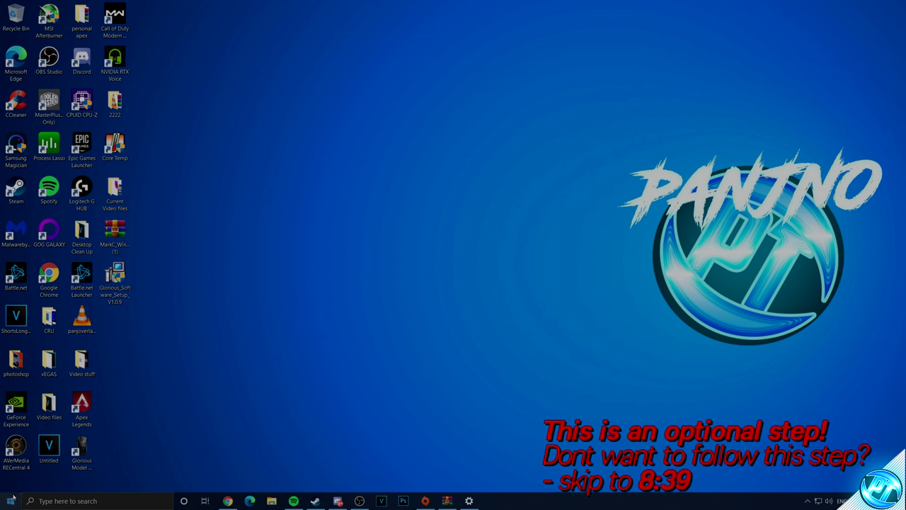
# Search Windows for "create a restore point" and open the System Protection settings
pyautogui.click(11, 500)
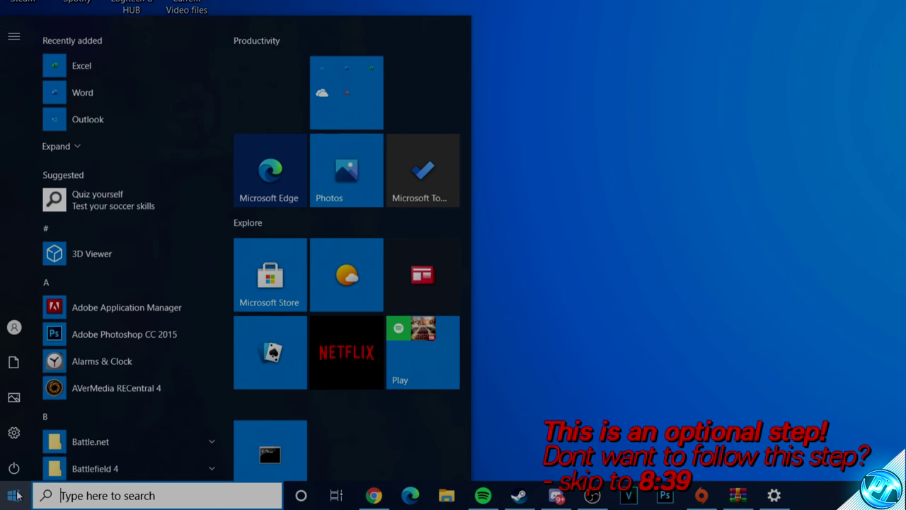
pyautogui.write('create')
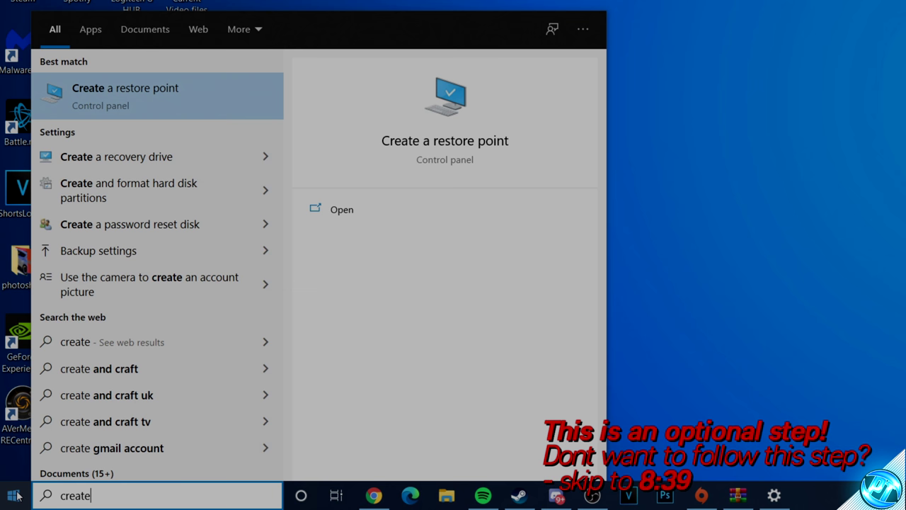
pyautogui.write(' a restore point')
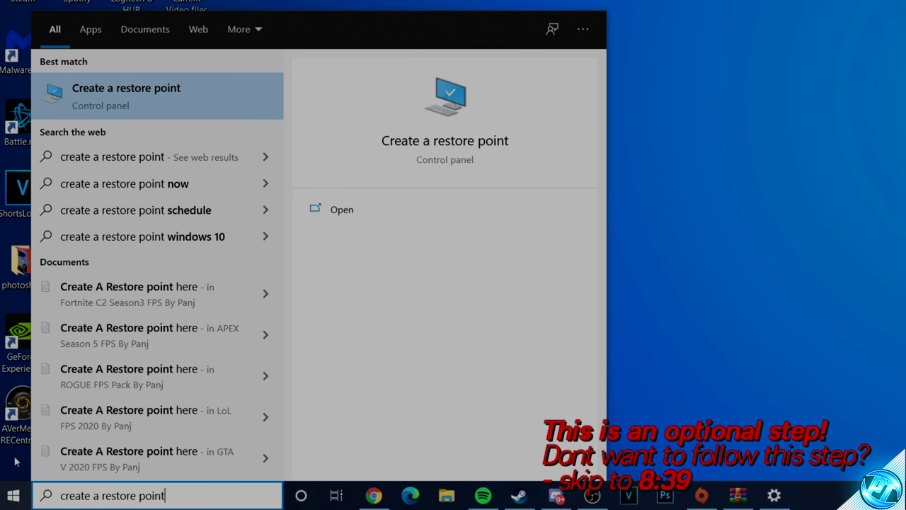
pyautogui.click(106, 105)
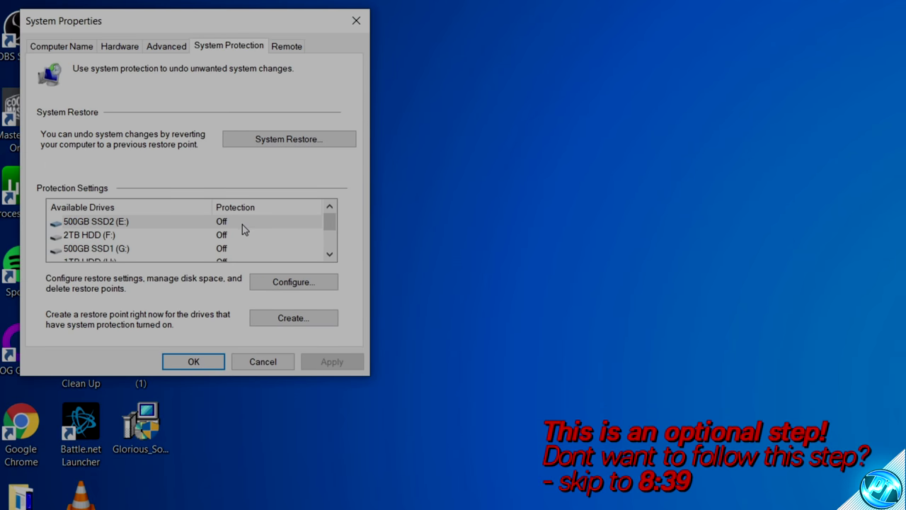
# Configure Local Disk (C:) with system protection turned on and a maximum usage of 5%, and apply the settings
pyautogui.scroll(-2, 183, 238)
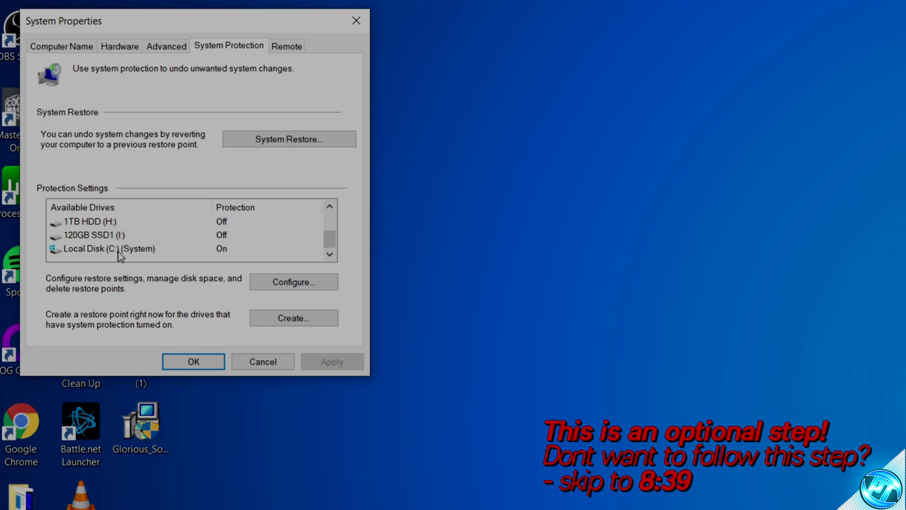
pyautogui.click(88, 250)
pyautogui.click(279, 282)
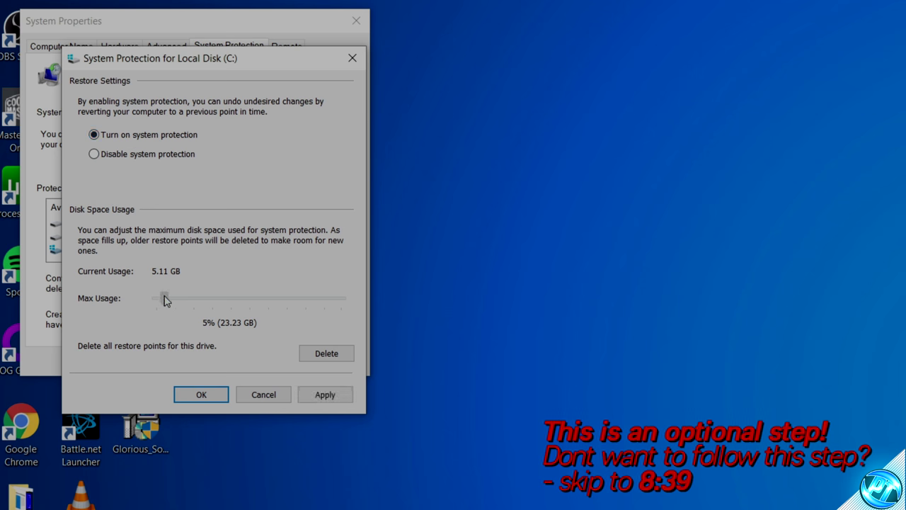
pyautogui.click(322, 397)
pyautogui.click(205, 392)
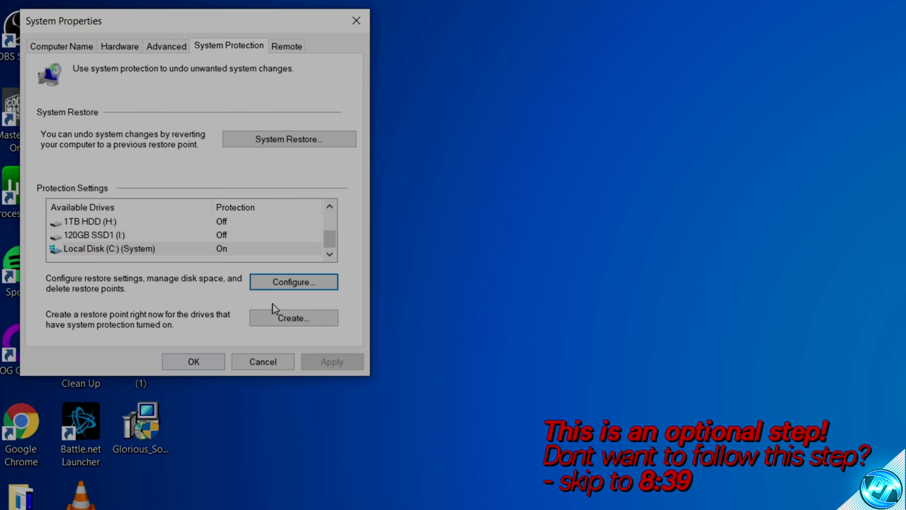
# Create a restore point described as "mouse20" and close System Properties
pyautogui.click(300, 320)
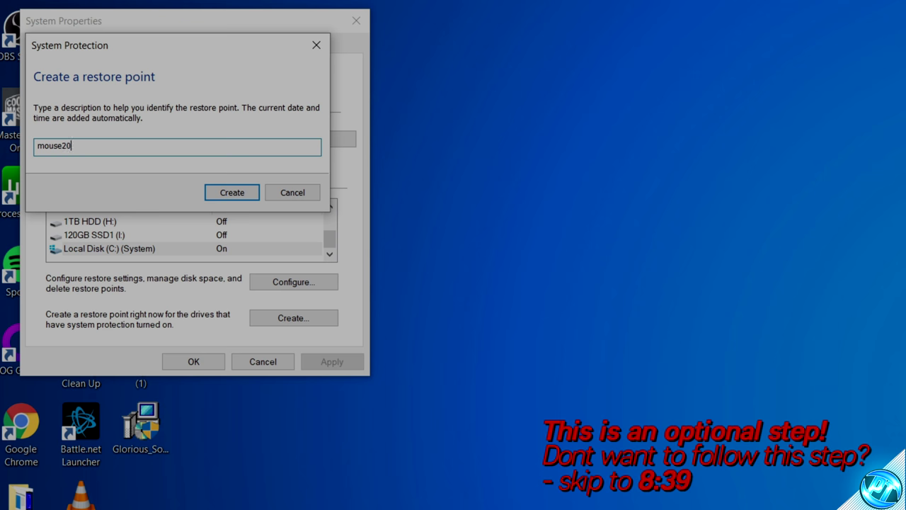
pyautogui.click(234, 192)
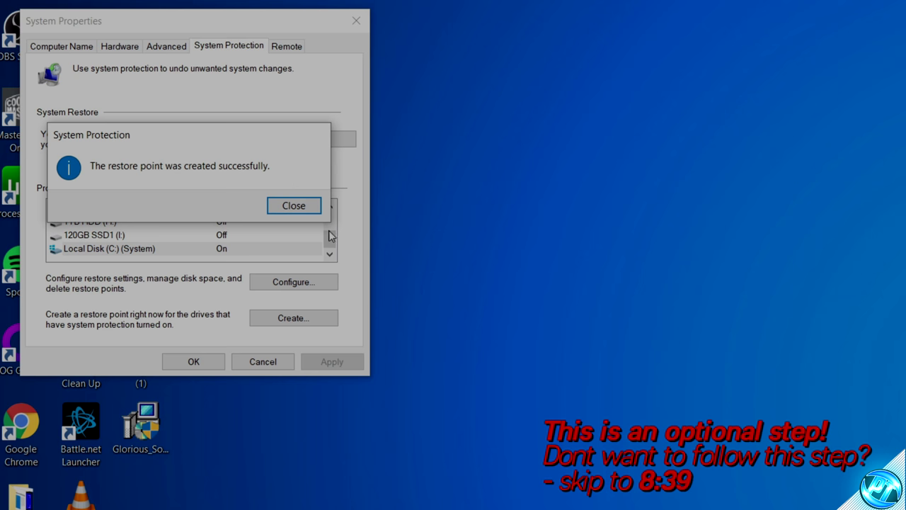
pyautogui.click(309, 206)
pyautogui.click(221, 357)
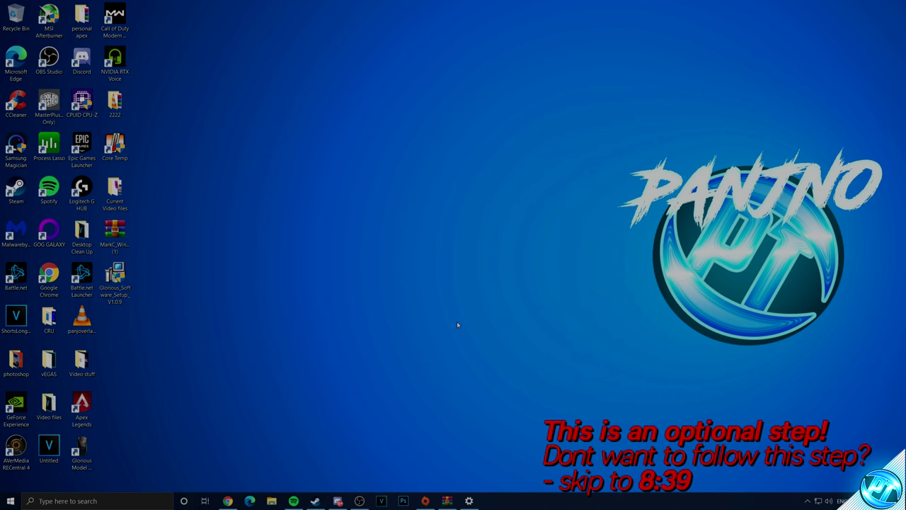
# Search Windows for "regedit" and open the Registry Editor
pyautogui.click(15, 500)
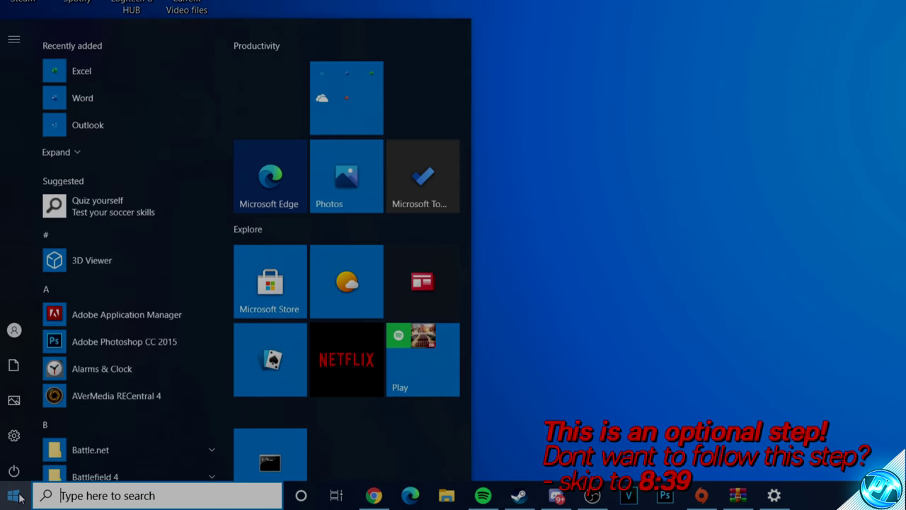
pyautogui.write('regedit')
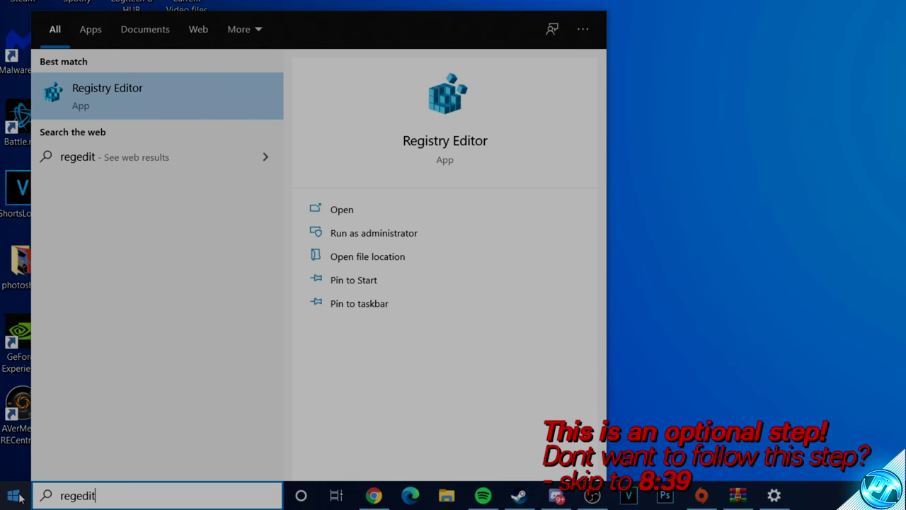
pyautogui.click(128, 90)
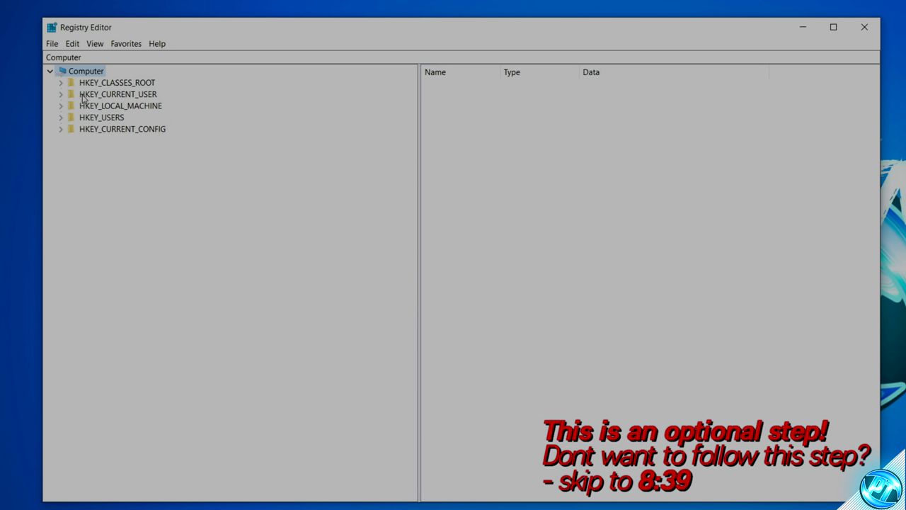
# Expand the registry key HKEY_LOCAL_MACHINE\SOFTWARE\Microsoft
pyautogui.click(97, 108)
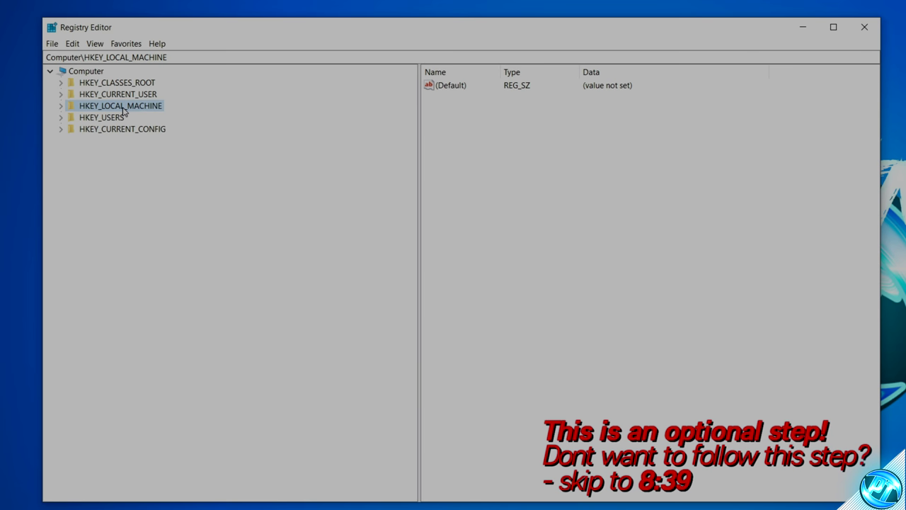
pyautogui.doubleClick(122, 108)
pyautogui.click(99, 177)
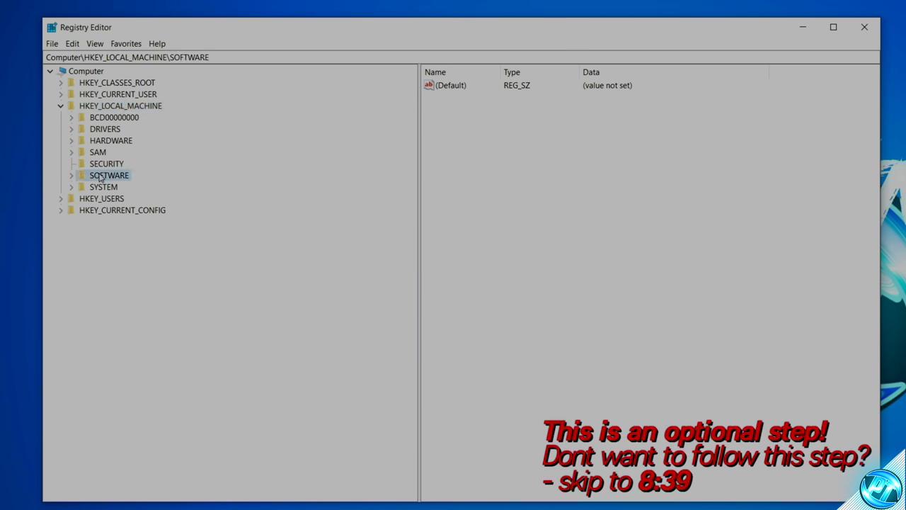
pyautogui.doubleClick(103, 177)
pyautogui.scroll(-4, 125, 151)
pyautogui.scroll(4, 134, 212)
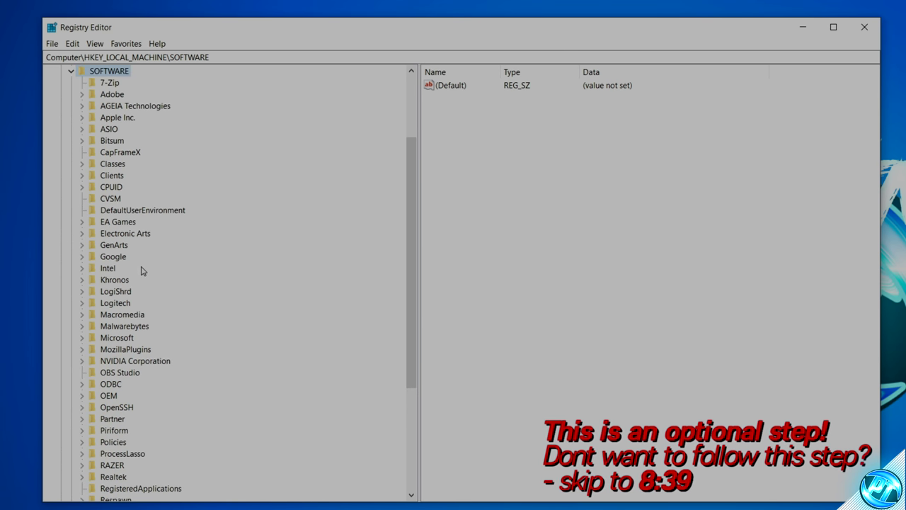
pyautogui.doubleClick(94, 340)
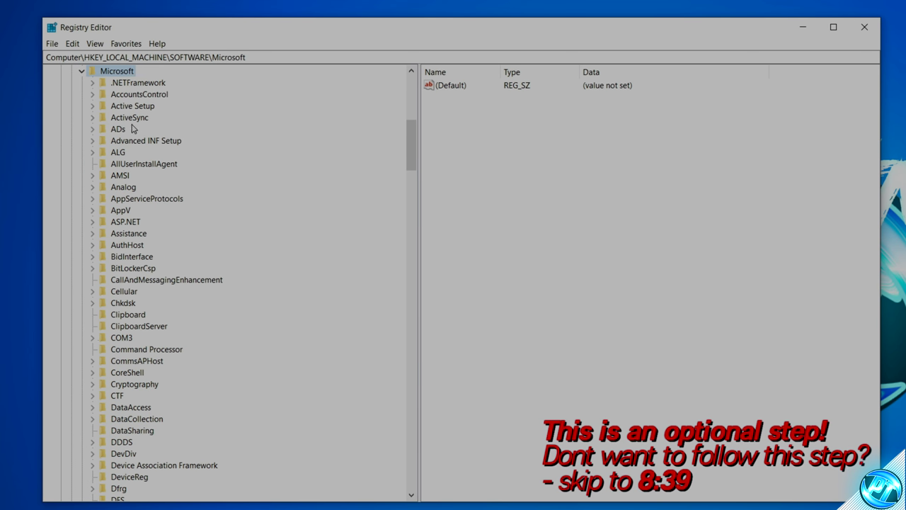
# Within the Microsoft key, expand Windows NT and its CurrentVersion subkey
pyautogui.scroll(-20, 131, 138)
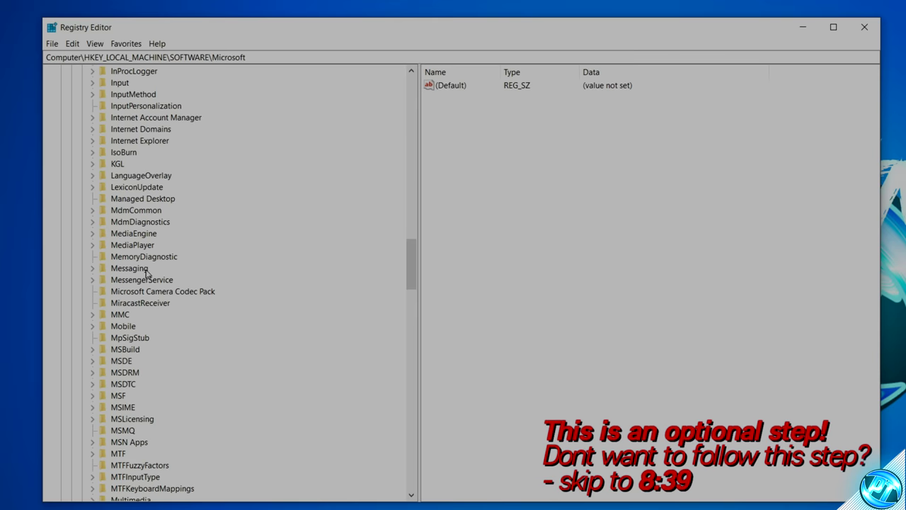
pyautogui.scroll(-20, 150, 283)
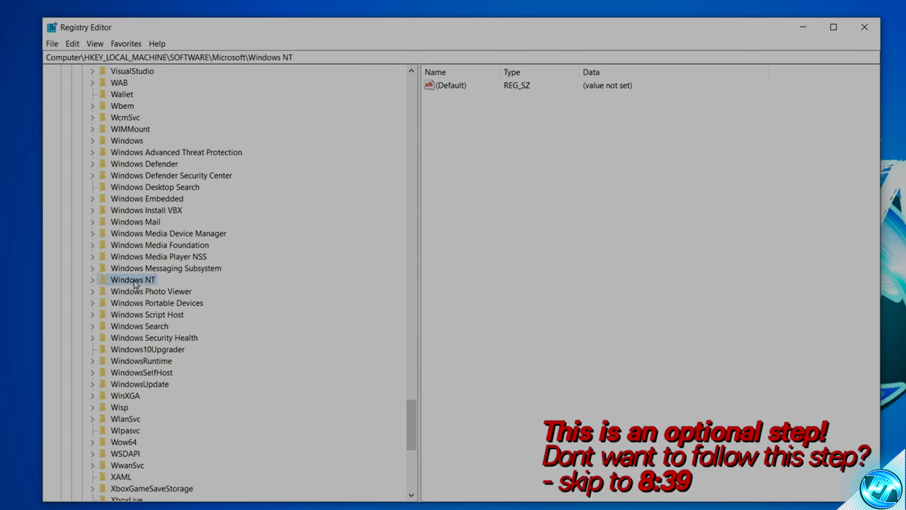
pyautogui.doubleClick(132, 281)
pyautogui.doubleClick(137, 294)
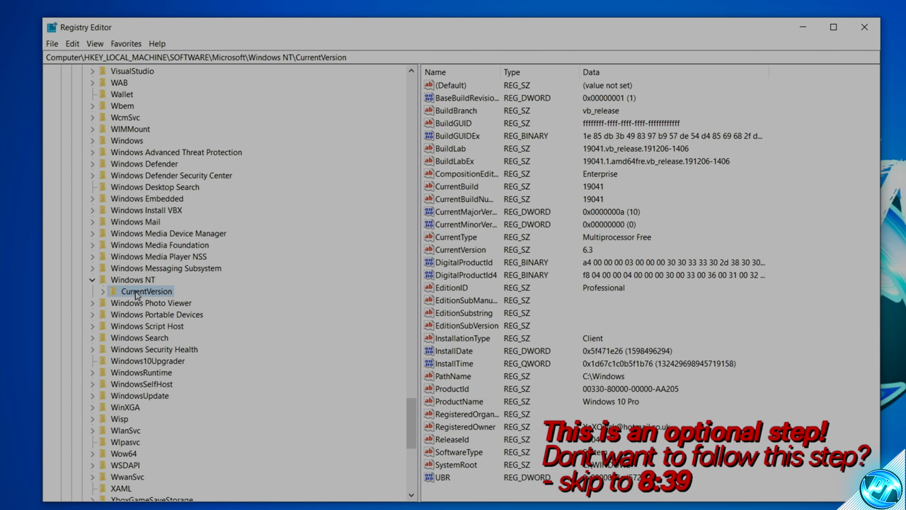
# Expand the Multimedia key under CurrentVersion and select SystemProfile to show its values
pyautogui.scroll(-4, 234, 206)
pyautogui.scroll(-1, 227, 358)
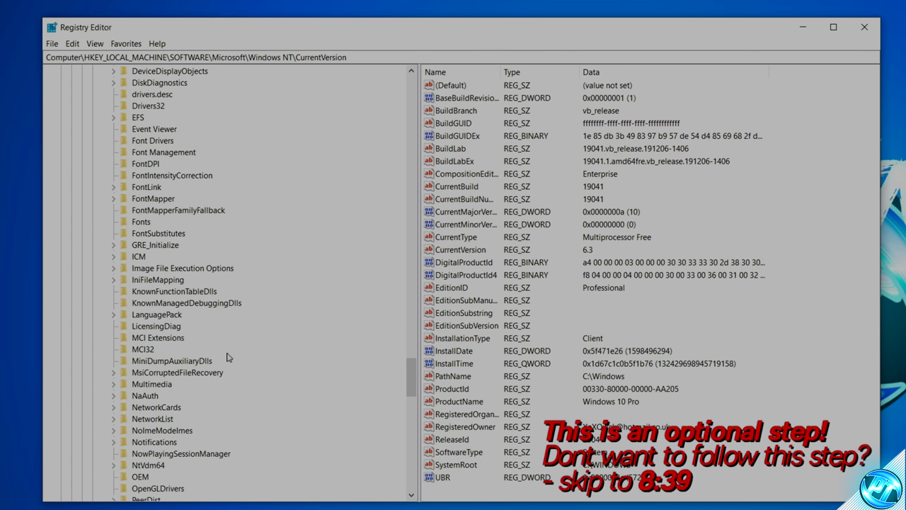
pyautogui.click(153, 384)
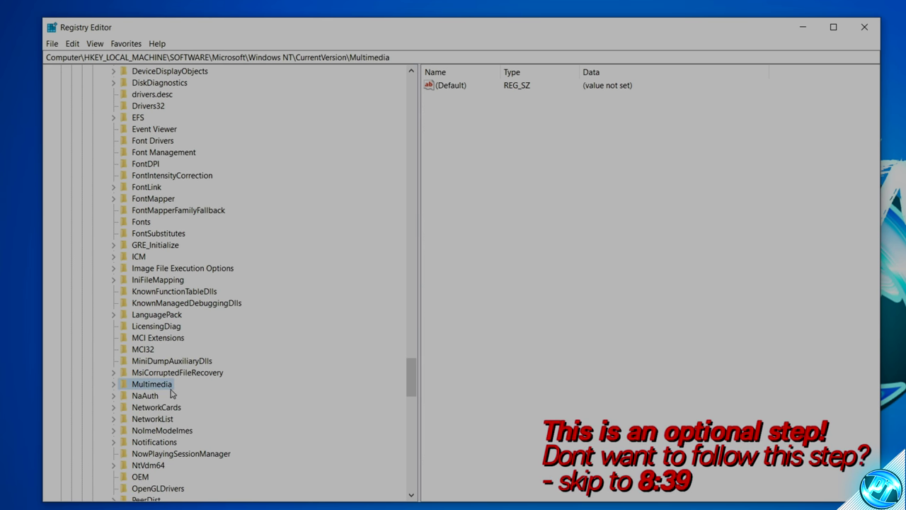
pyautogui.doubleClick(134, 386)
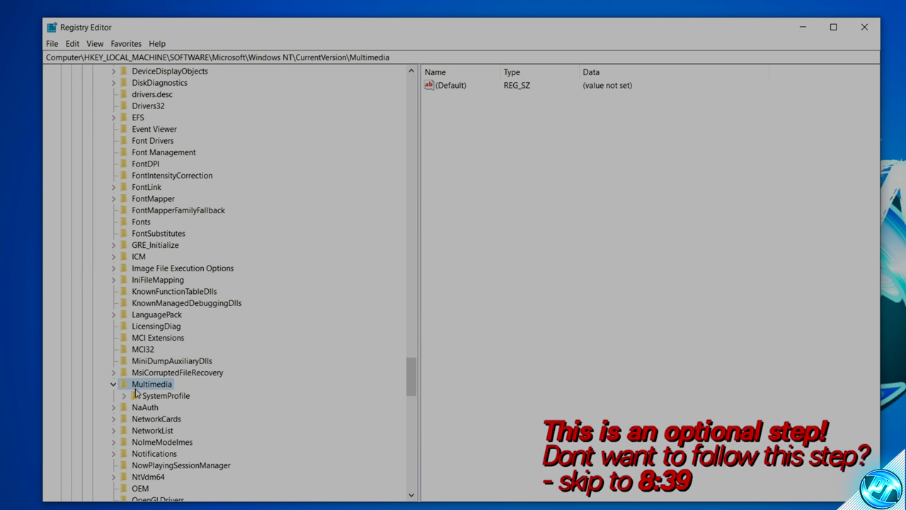
pyautogui.click(148, 397)
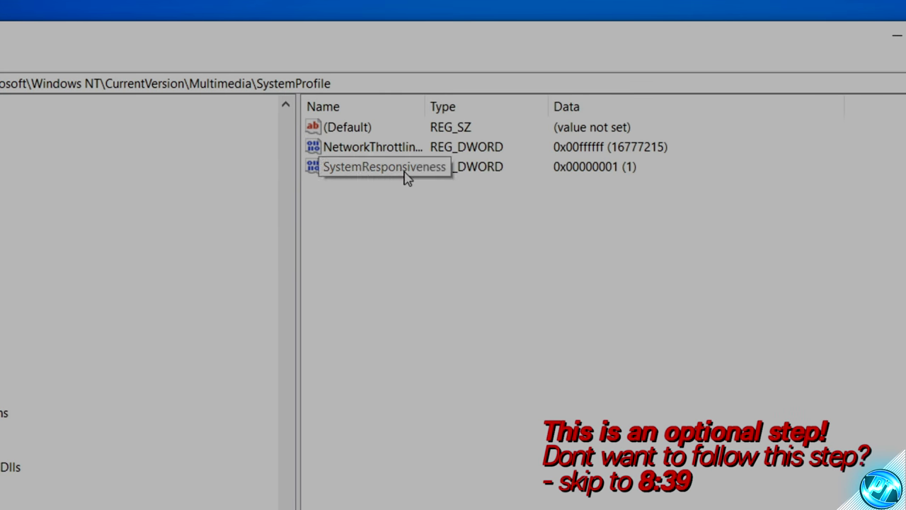
# Set SystemProfile's SystemResponsiveness value to 1 and open the Games key under its Tasks subkey
pyautogui.doubleClick(373, 167)
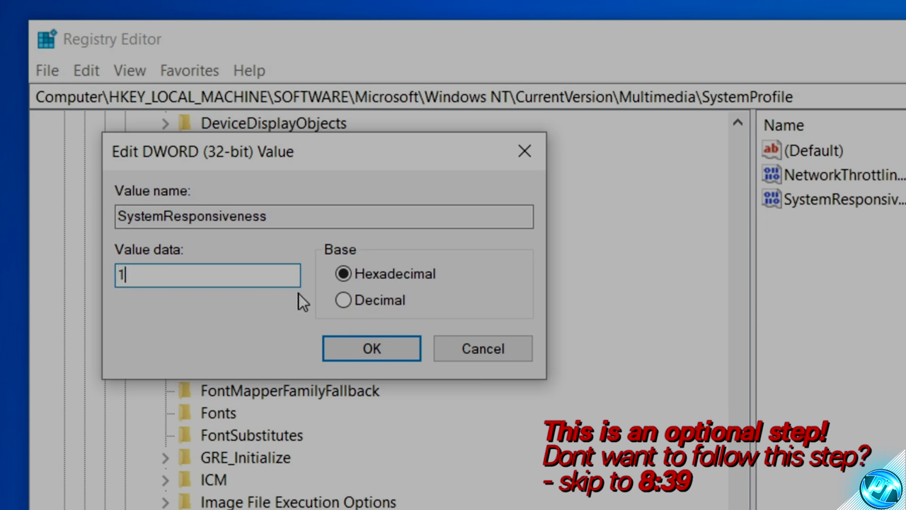
pyautogui.click(225, 189)
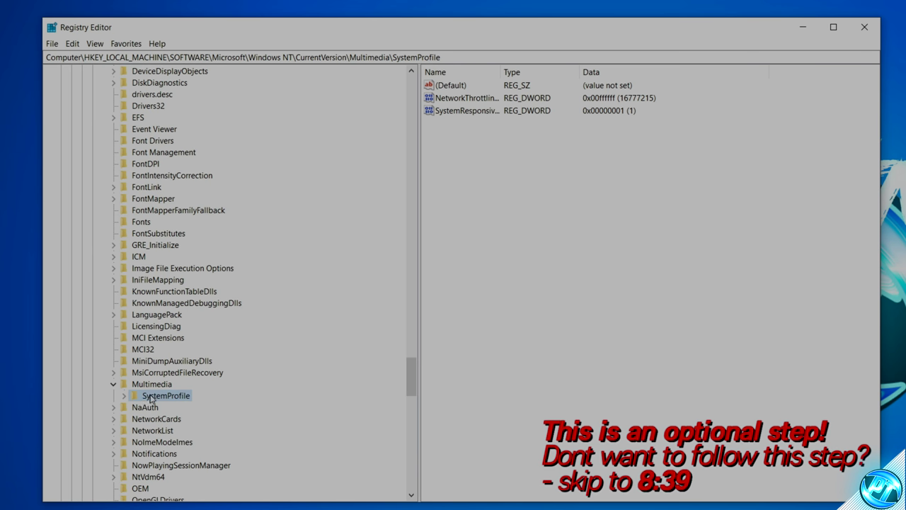
pyautogui.doubleClick(151, 396)
pyautogui.doubleClick(154, 408)
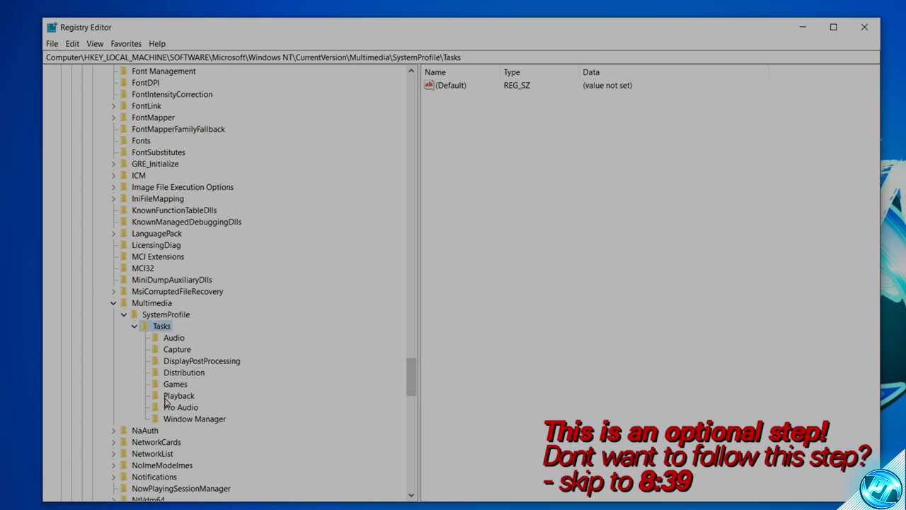
pyautogui.click(169, 388)
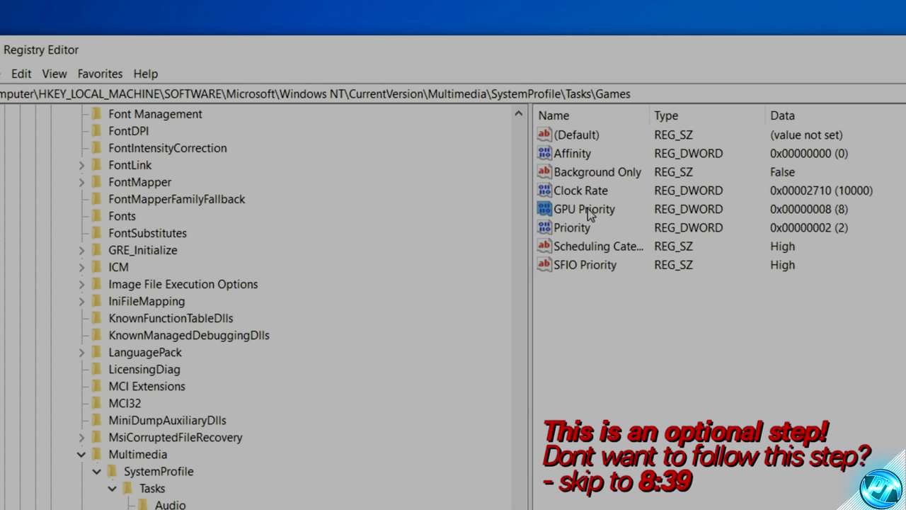
# In the Games key, set GPU Priority to 8 and Priority to 6, both in hexadecimal
pyautogui.doubleClick(585, 208)
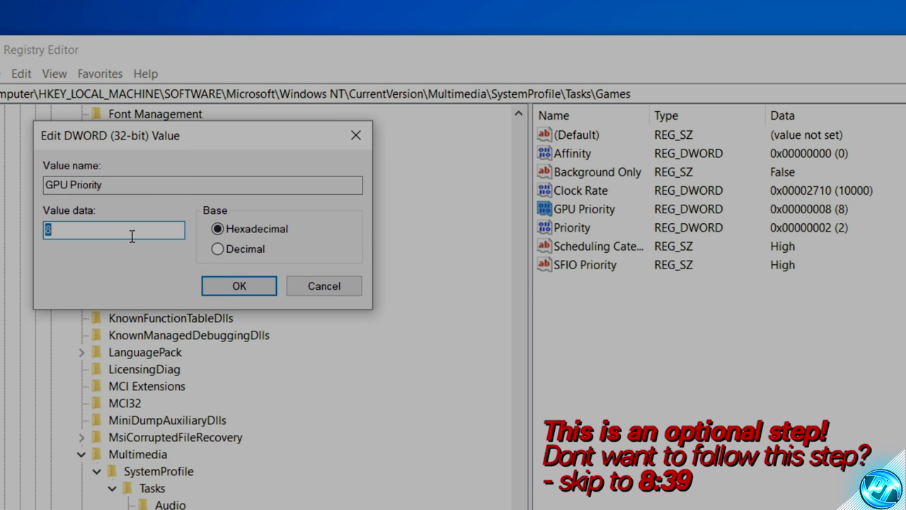
pyautogui.click(238, 286)
pyautogui.doubleClick(573, 228)
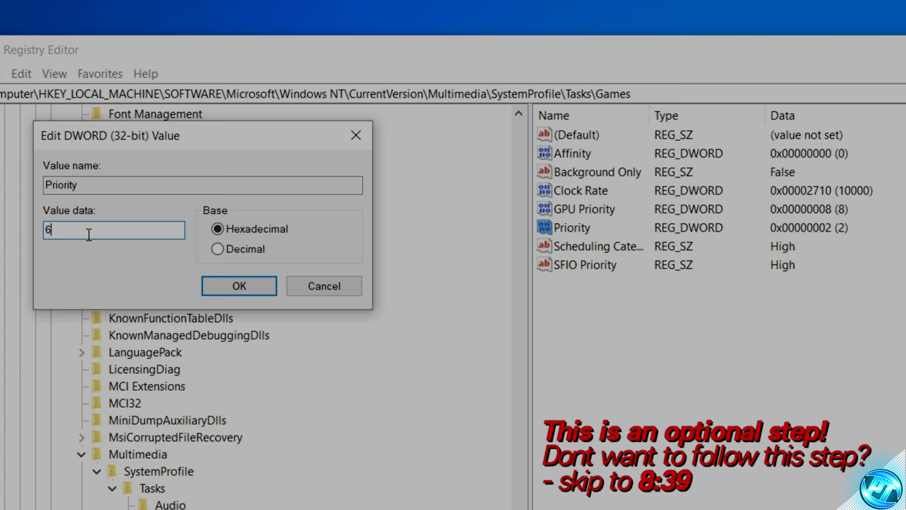
pyautogui.click(253, 285)
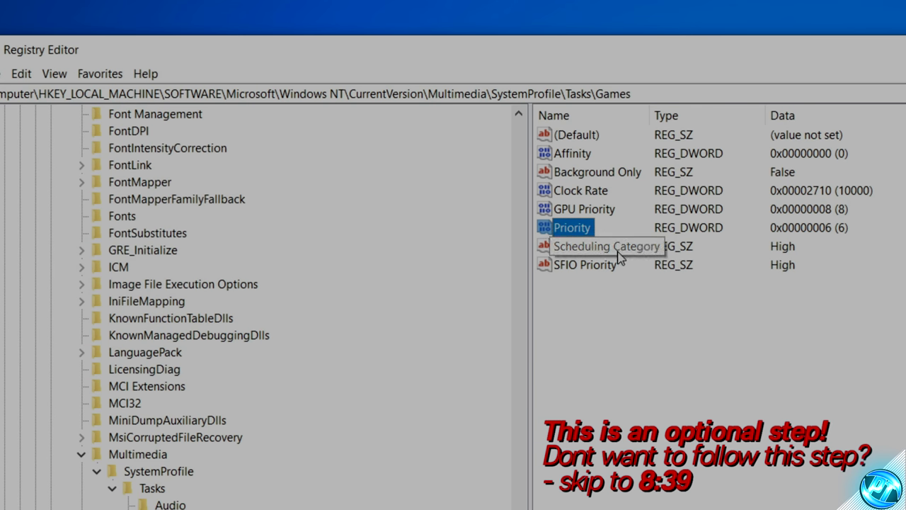
# Set the Scheduling Category and SFIO Priority values of the Games key to High
pyautogui.doubleClick(618, 250)
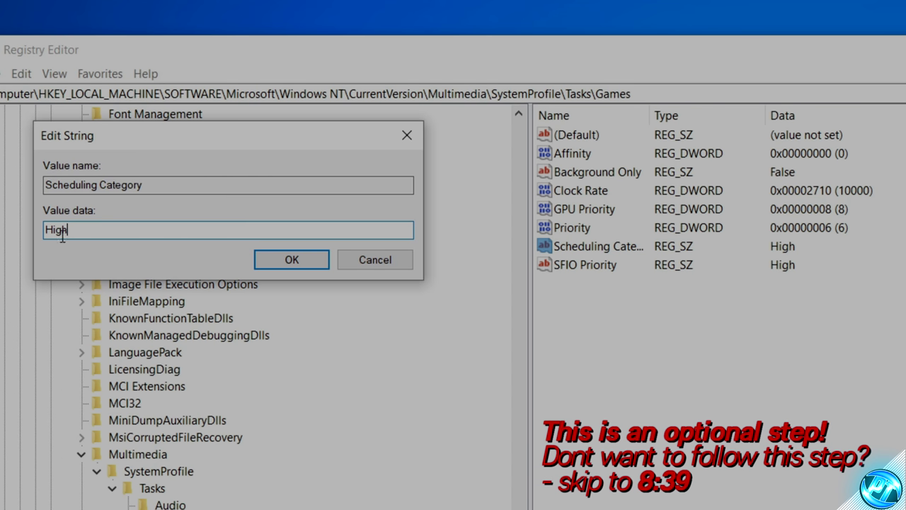
pyautogui.click(290, 261)
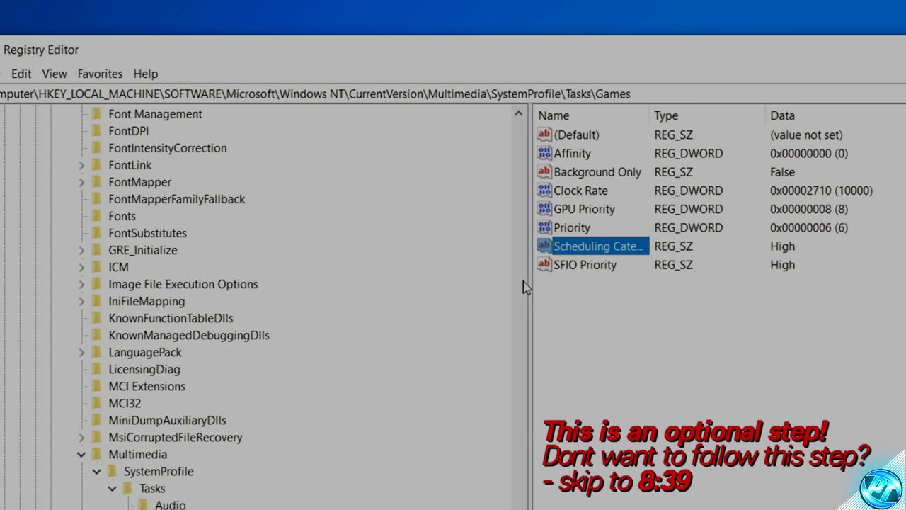
pyautogui.click(574, 268)
pyautogui.doubleClick(597, 274)
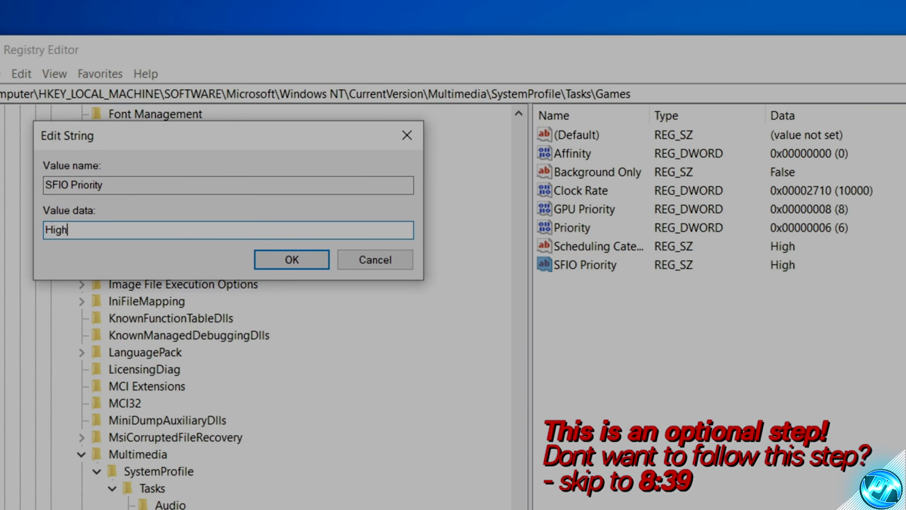
pyautogui.click(315, 259)
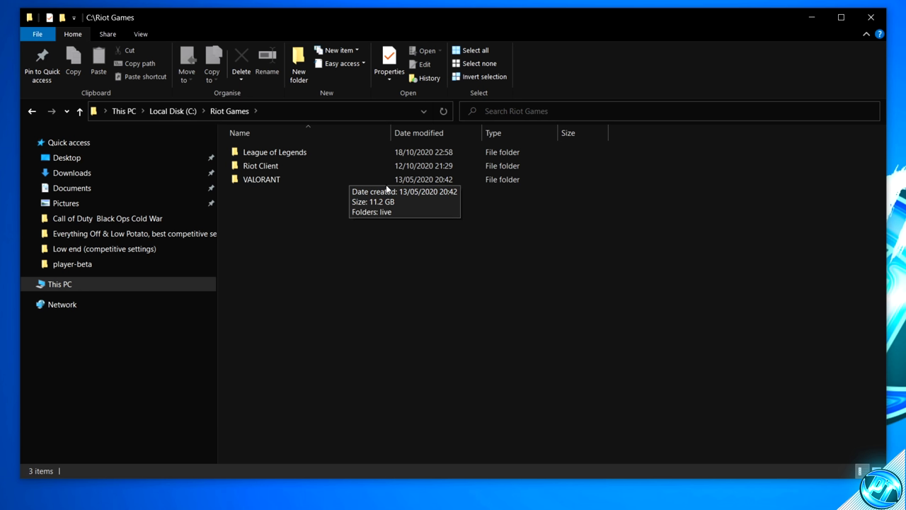
# In File Explorer, open the VALORANT\live folder and bring up the compatibility settings of the VALORANT application
pyautogui.doubleClick(279, 181)
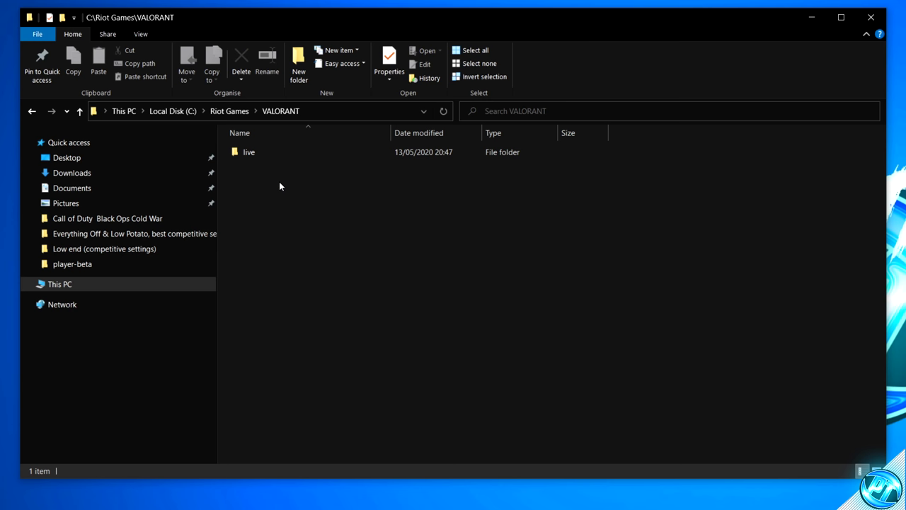
pyautogui.doubleClick(262, 152)
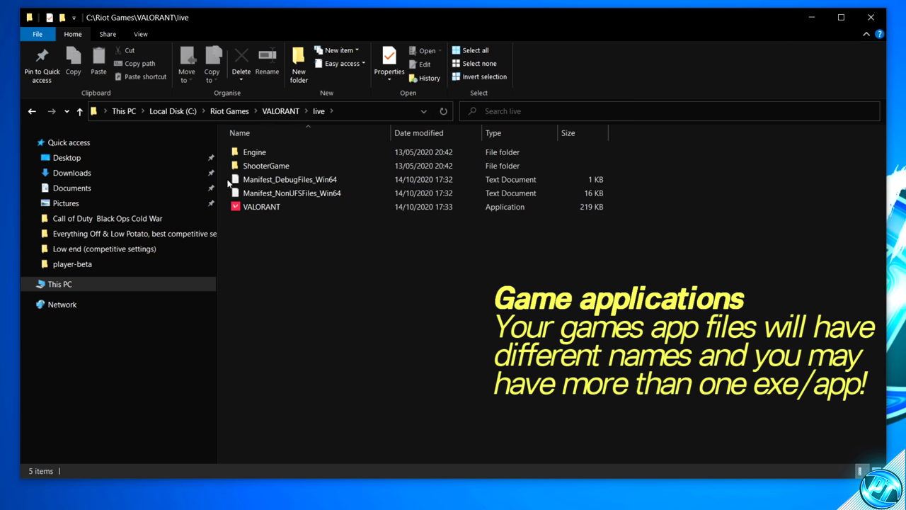
pyautogui.rightClick(261, 207)
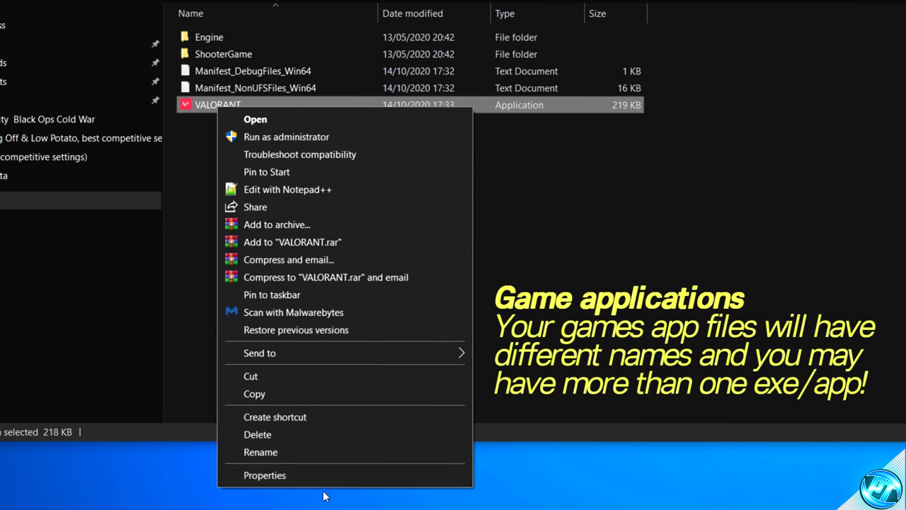
pyautogui.click(290, 475)
pyautogui.click(198, 64)
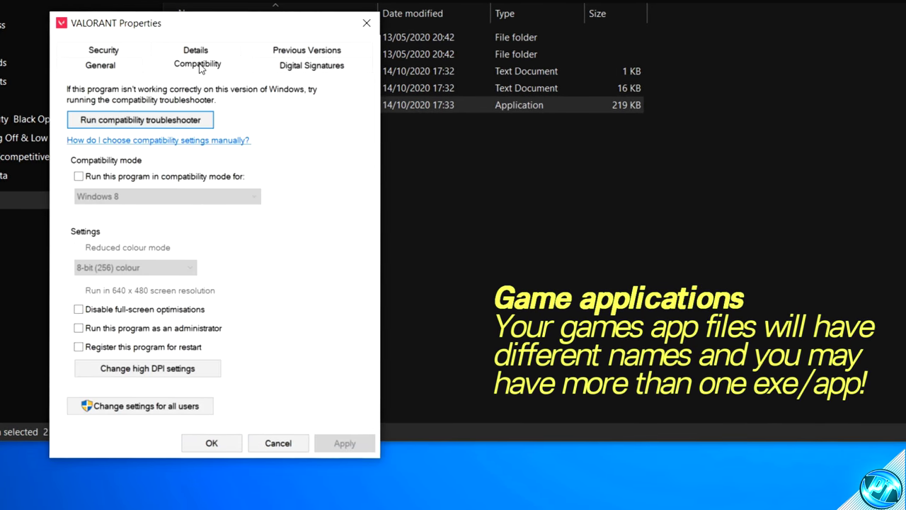
# Disable full-screen optimisations for VALORANT, override high DPI scaling with scaling performed by Application, and apply the settings
pyautogui.click(121, 312)
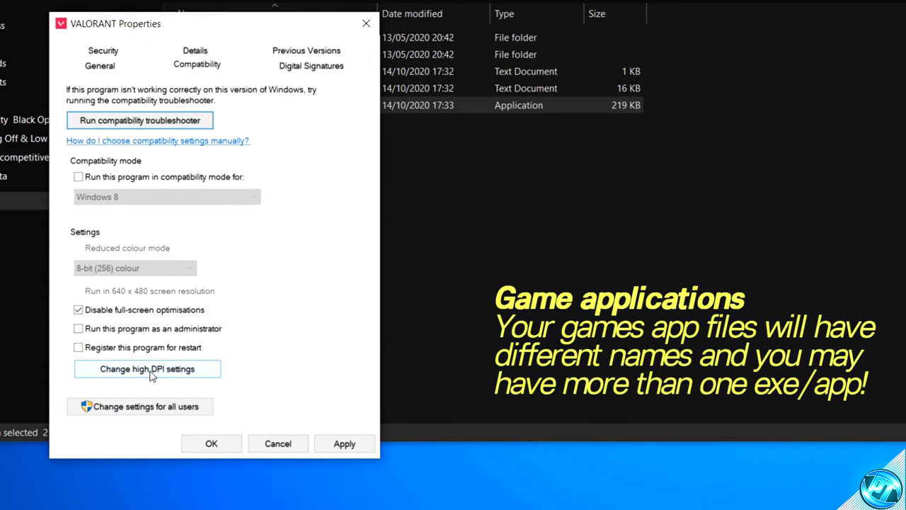
pyautogui.click(126, 369)
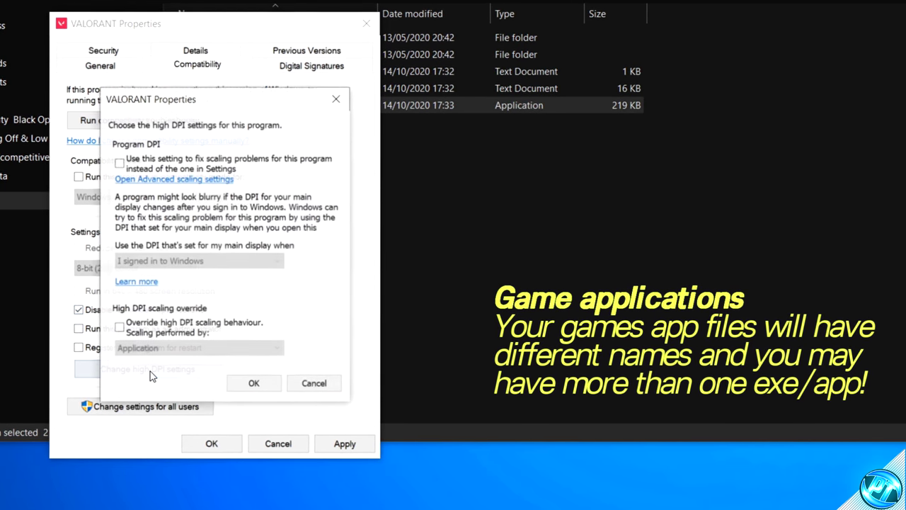
pyautogui.click(119, 327)
pyautogui.click(254, 383)
pyautogui.click(344, 443)
pyautogui.click(211, 443)
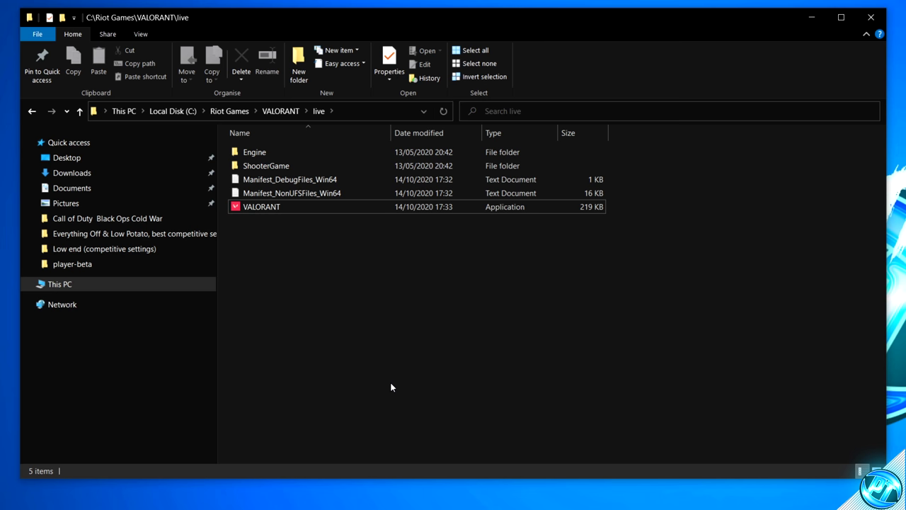
# Return to the Riot Games folder, reopen VALORANT\live and search it for ".exe"
pyautogui.hotkey('alt', 'Up')
pyautogui.hotkey('alt', 'Up')
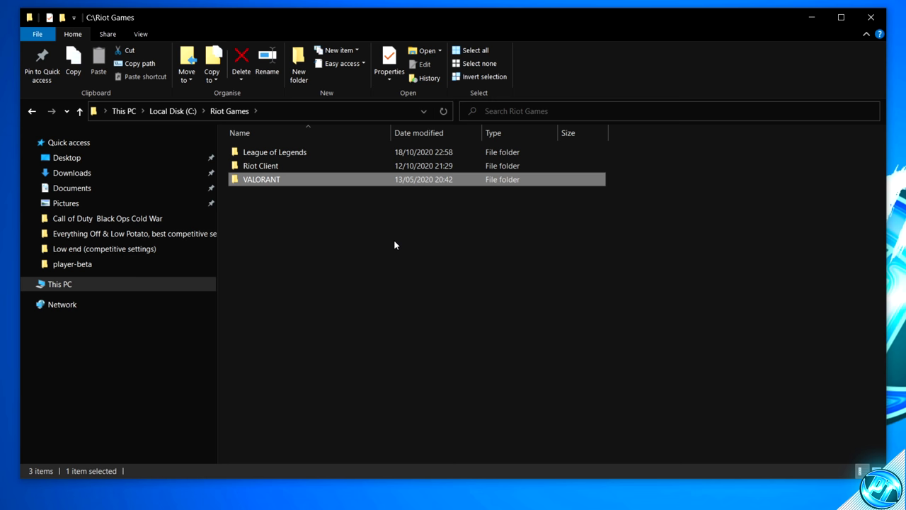
pyautogui.moveTo(255, 180)
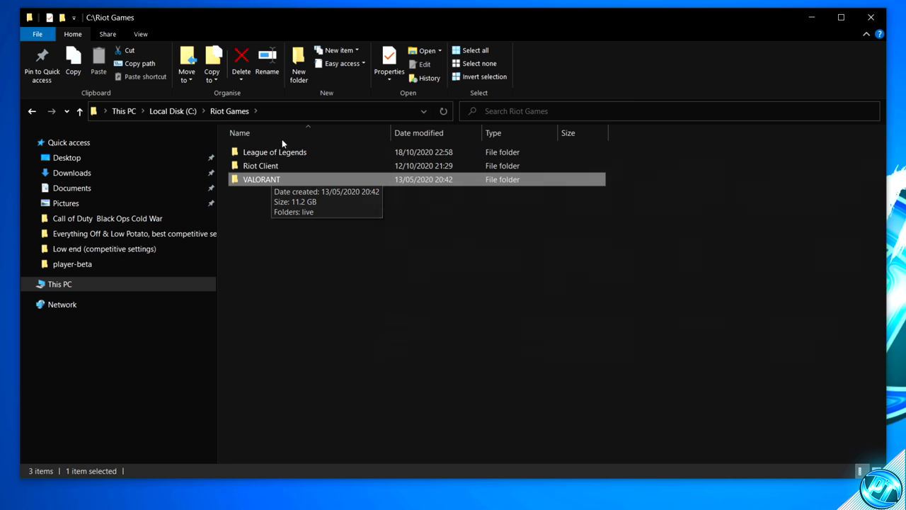
pyautogui.doubleClick(280, 179)
pyautogui.doubleClick(254, 152)
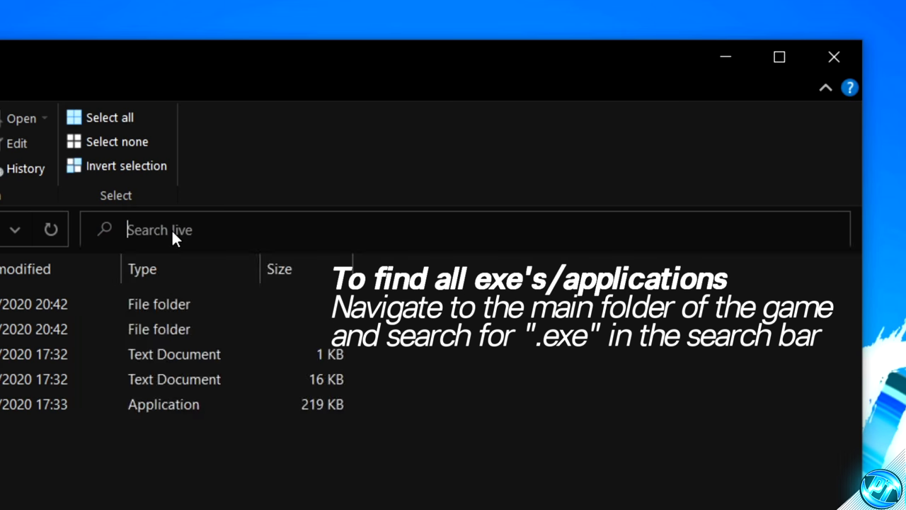
pyautogui.click(509, 111)
pyautogui.write('.exe')
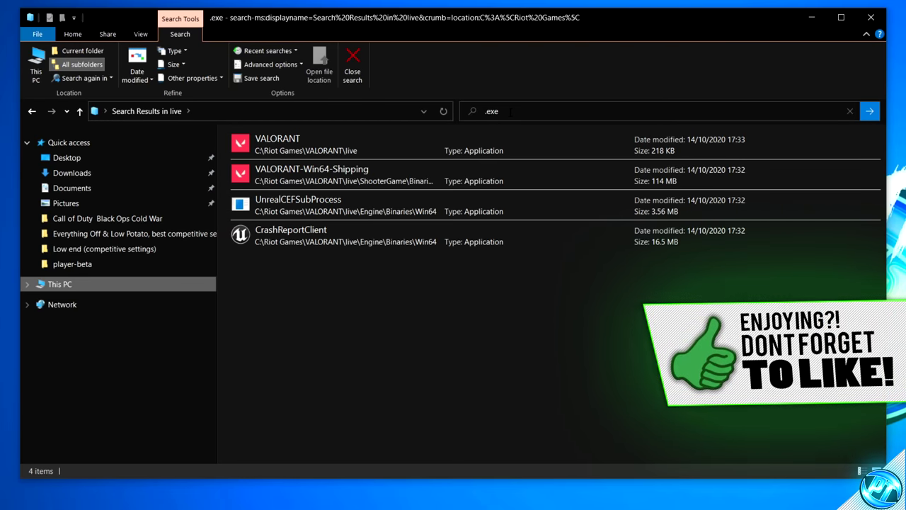
# For VALORANT-Win64-Shipping, disable full-screen optimisations and override high DPI scaling with scaling performed by Application, and apply the settings
pyautogui.click(316, 179)
pyautogui.rightClick(315, 179)
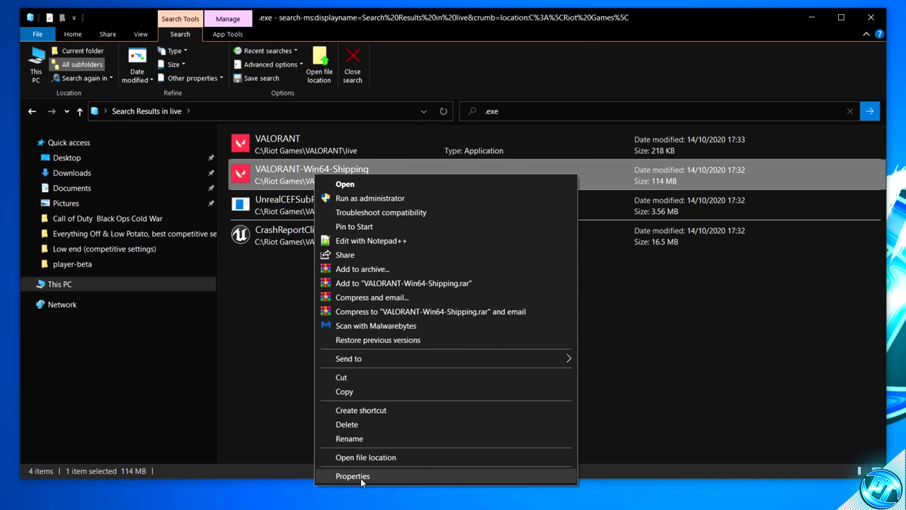
pyautogui.click(330, 475)
pyautogui.click(282, 150)
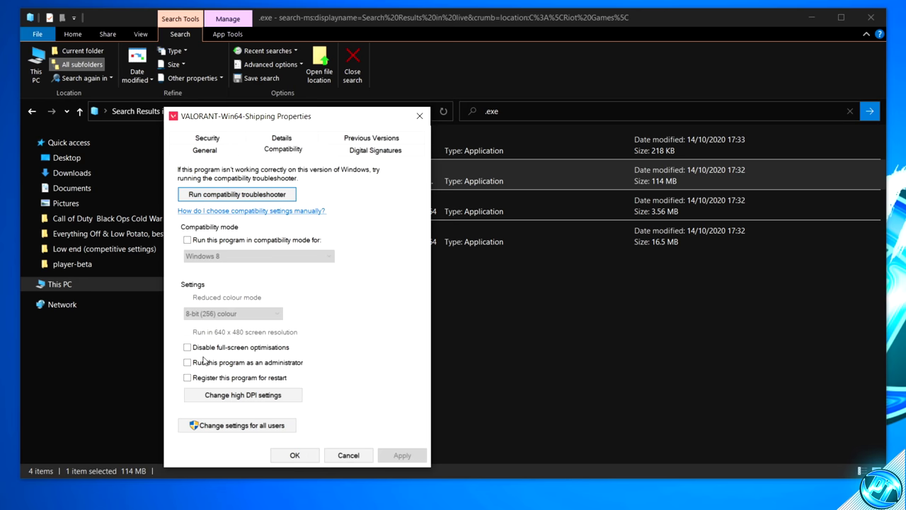
pyautogui.click(241, 395)
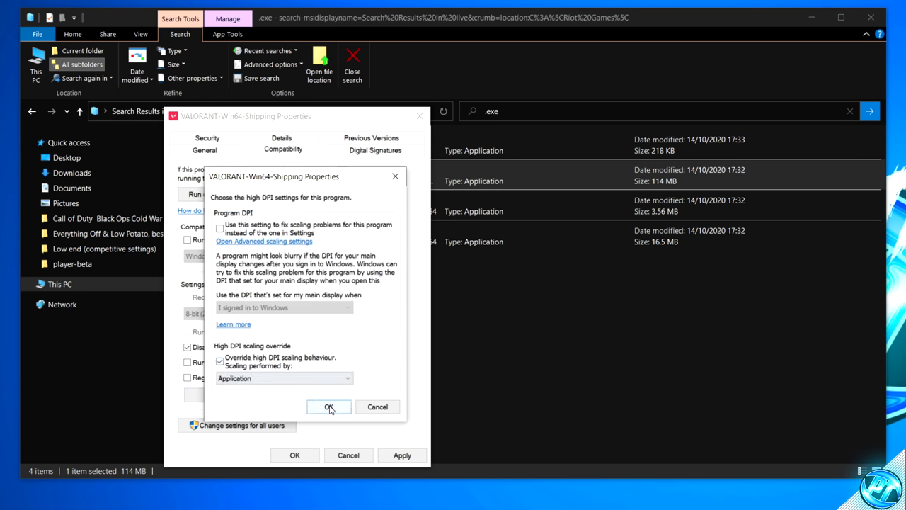
pyautogui.click(329, 406)
pyautogui.click(402, 455)
pyautogui.click(294, 456)
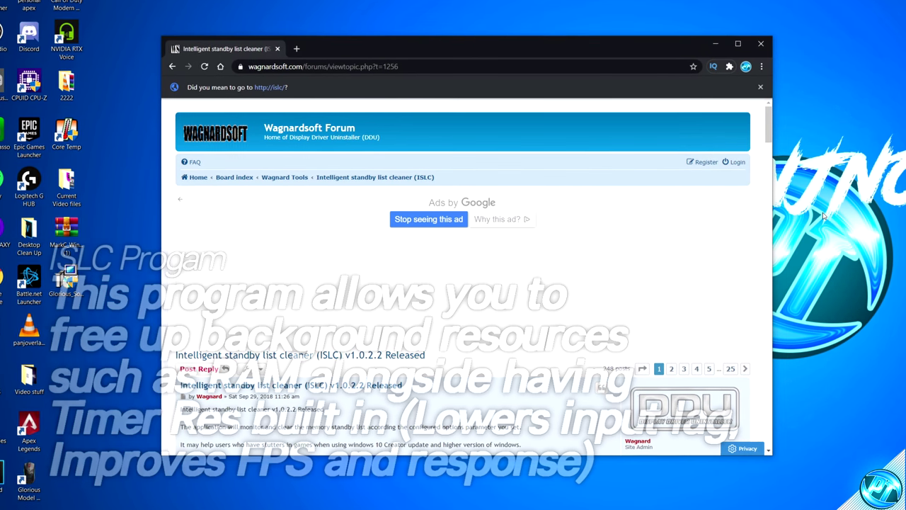
# In Chrome, download ISLC v1.0.2.2 from the official download link in the Wagnardsoft forum post
pyautogui.scroll(-3, 647, 251)
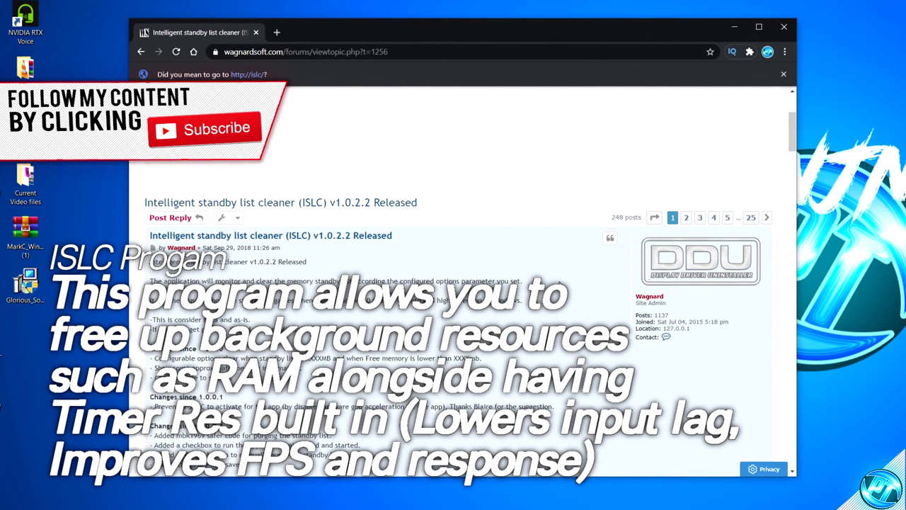
pyautogui.scroll(3, 382, 242)
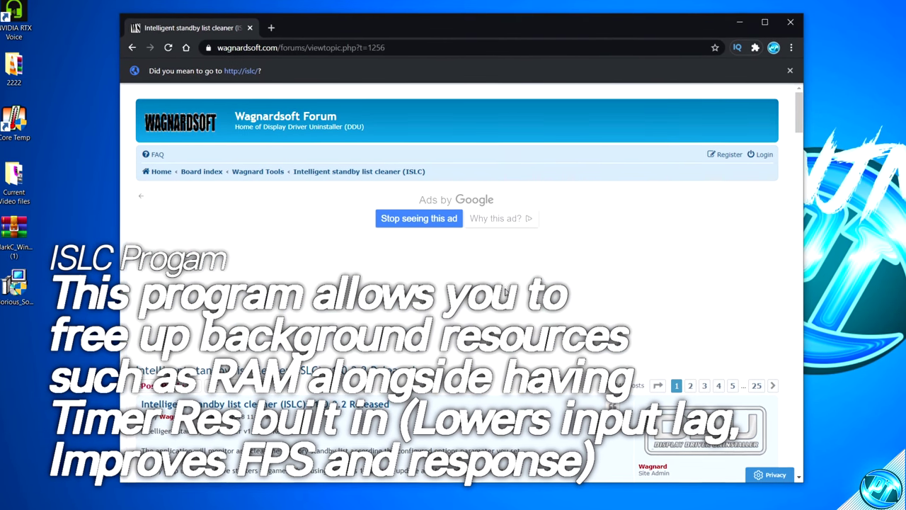
pyautogui.scroll(-15, 380, 244)
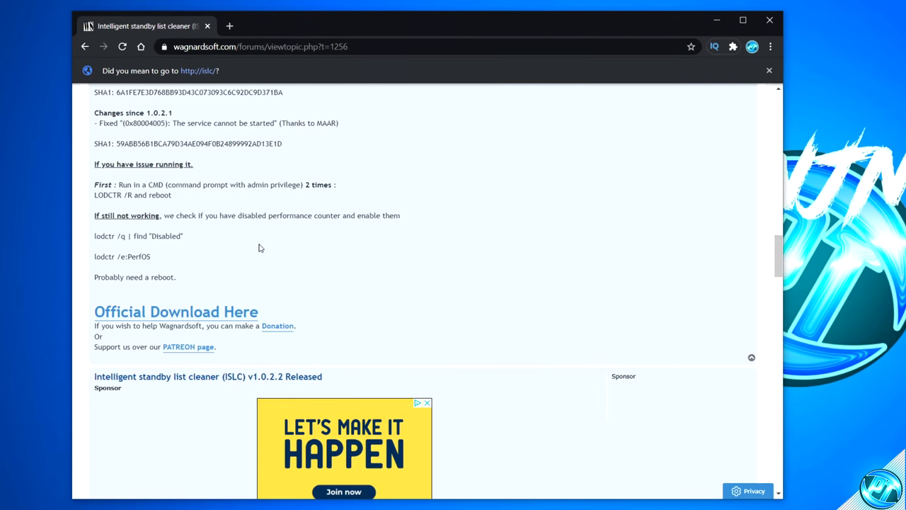
pyautogui.click(217, 316)
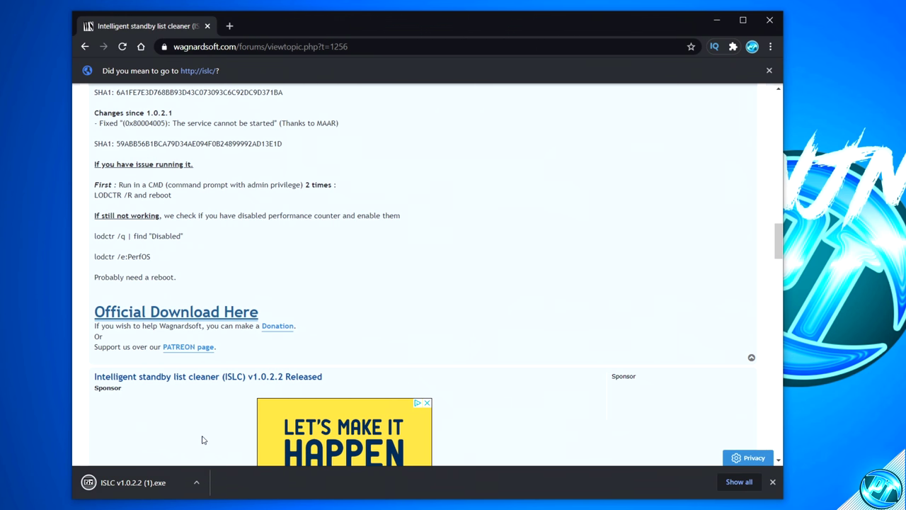
# Open the downloaded ISLC self-extracting archive and extract its files to the Desktop
pyautogui.click(197, 483)
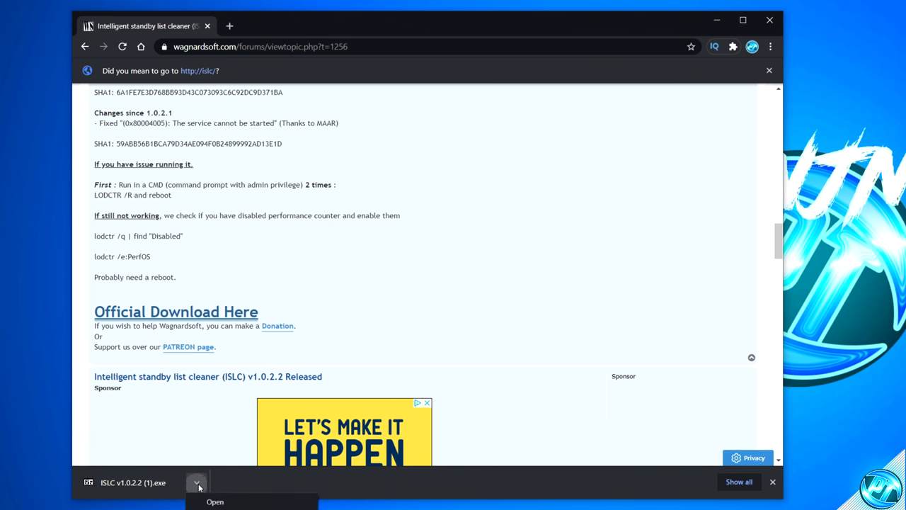
pyautogui.click(213, 499)
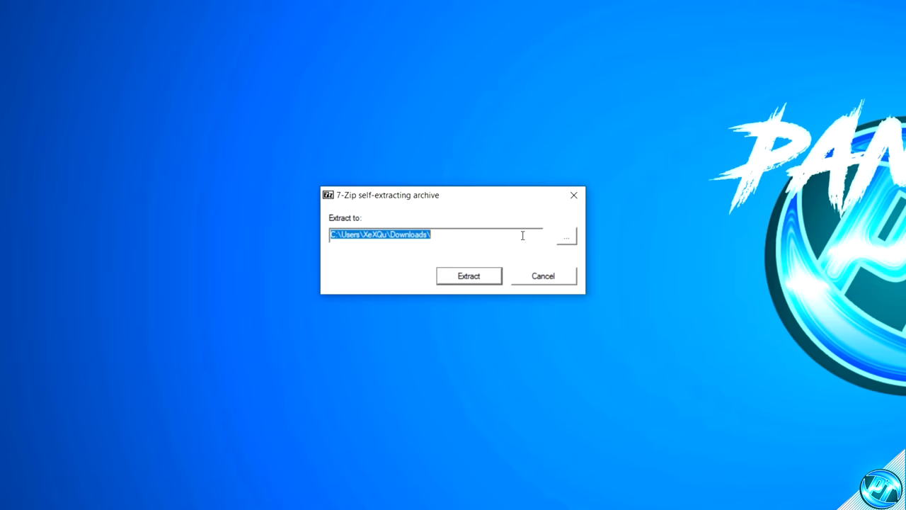
pyautogui.click(567, 240)
pyautogui.click(405, 253)
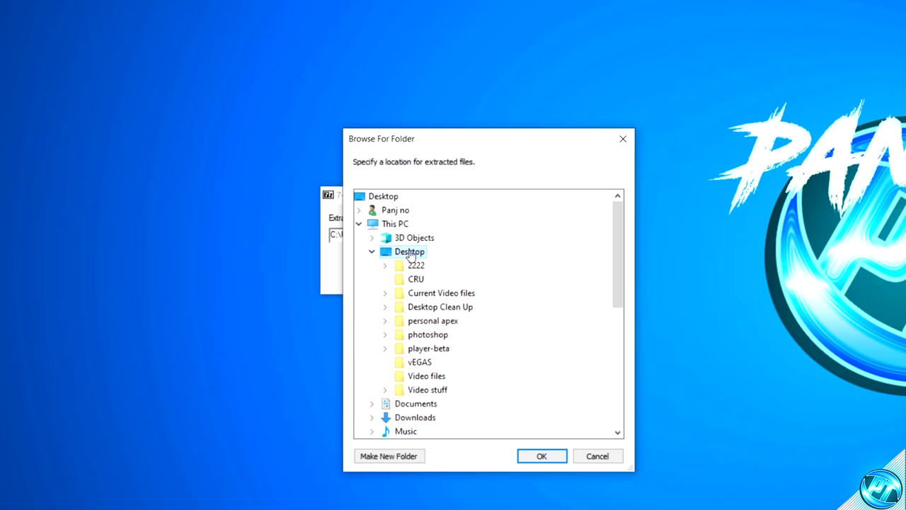
pyautogui.click(542, 457)
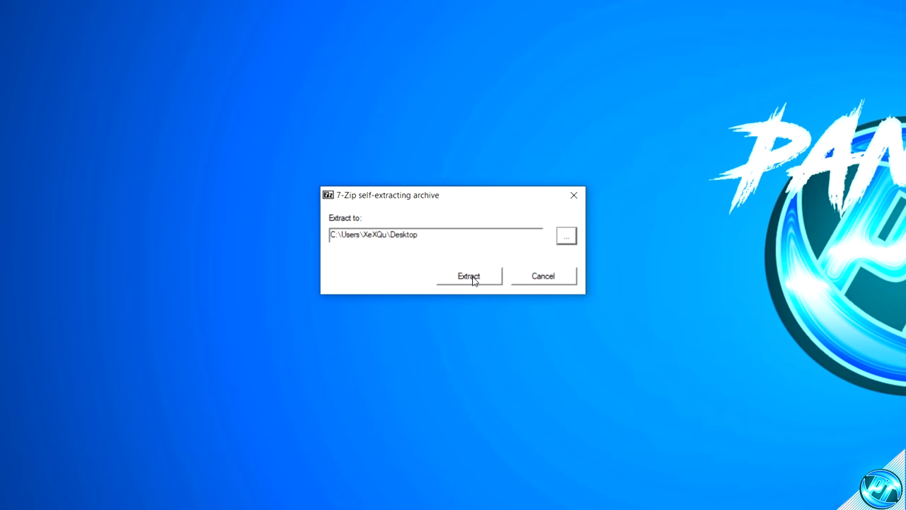
pyautogui.click(474, 279)
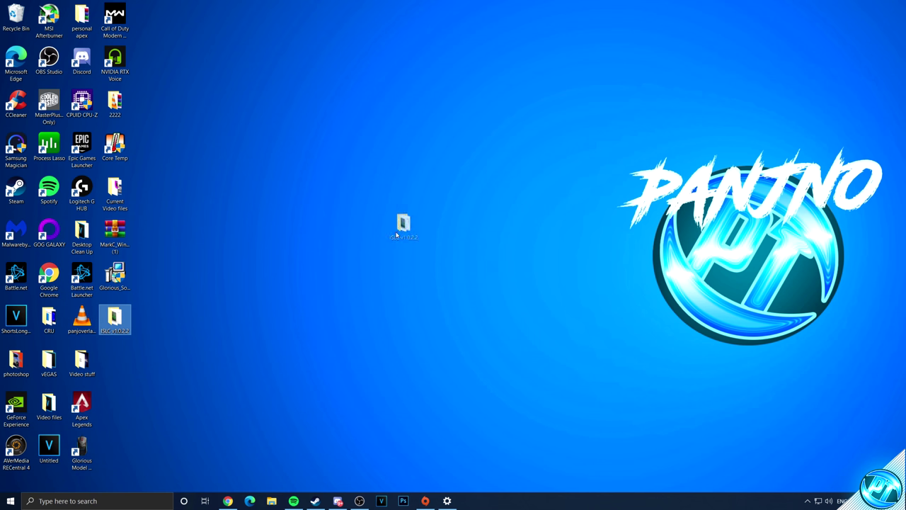
# Launch Intelligent standby list cleaner ISLC from the extracted ISLC v1.0.2.2 folder and move its window to an open area of the desktop
pyautogui.moveTo(397, 234); pyautogui.dragTo(400, 237)
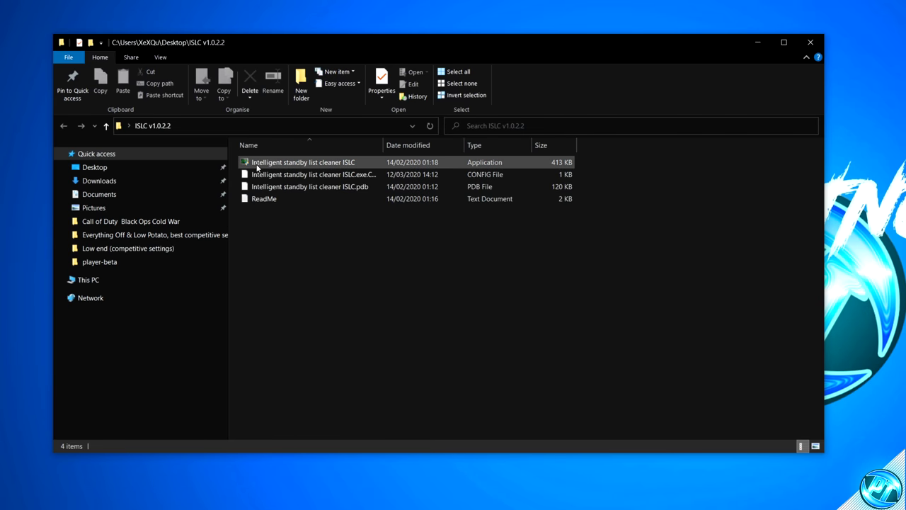
pyautogui.doubleClick(338, 166)
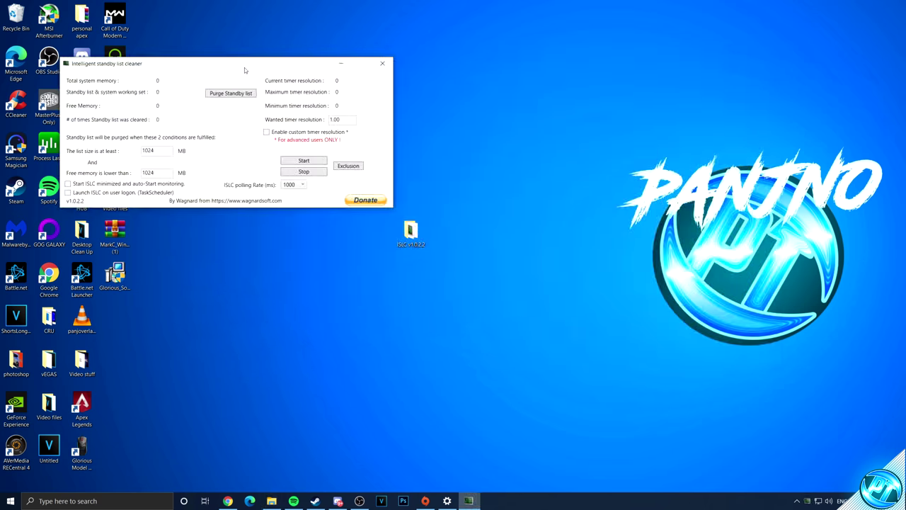
pyautogui.moveTo(245, 67); pyautogui.dragTo(458, 159)
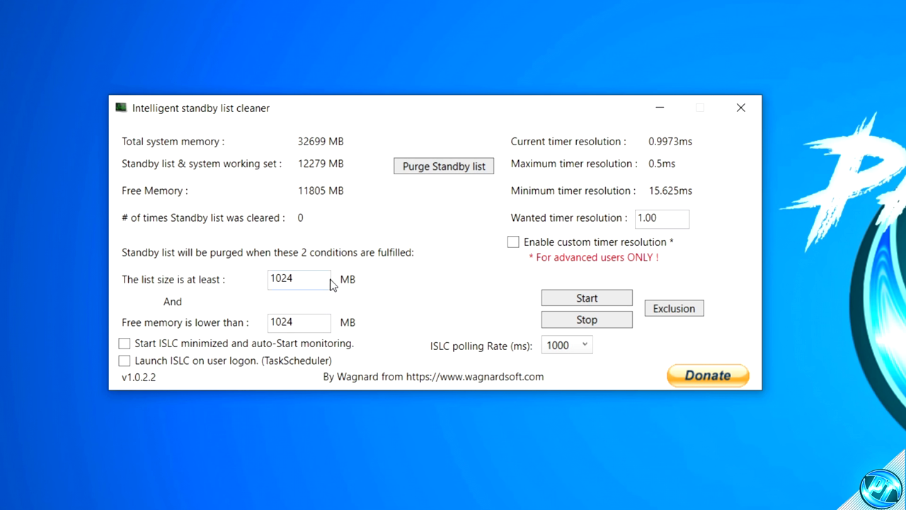
# Set the standby list purge conditions to a list size of at least 1024 MB and free memory lower than 16000 MB
pyautogui.moveTo(389, 245); pyautogui.dragTo(311, 237)
pyautogui.write('1024')
pyautogui.click(305, 327)
pyautogui.doubleClick(302, 320)
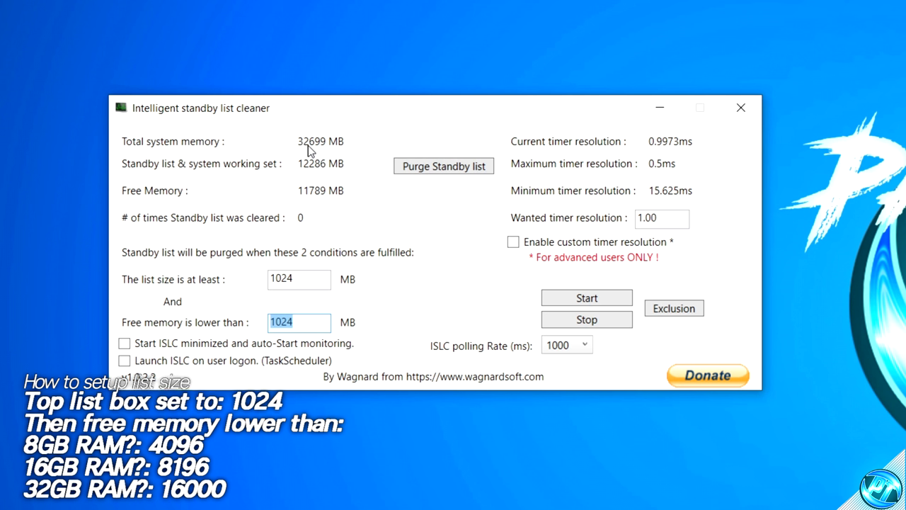
pyautogui.write('16000')
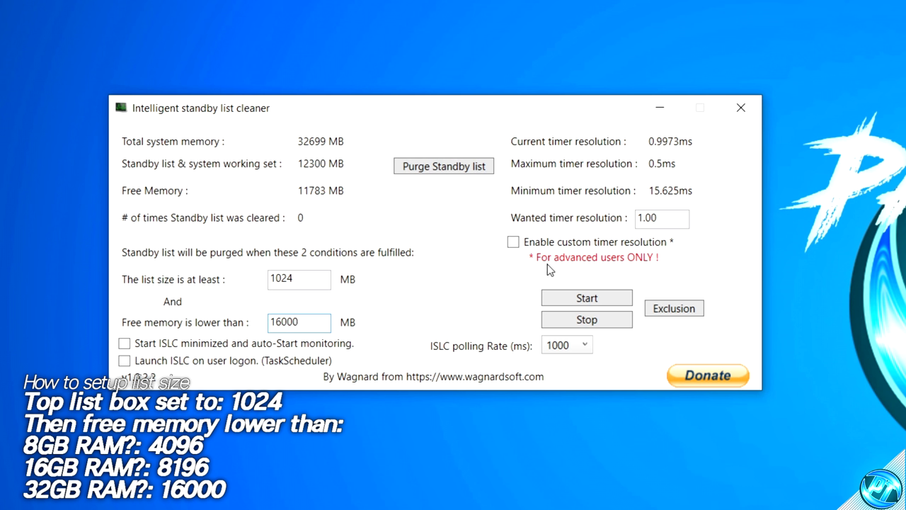
# Enable the custom timer resolution and set the wanted timer resolution to 0.50
pyautogui.click(514, 244)
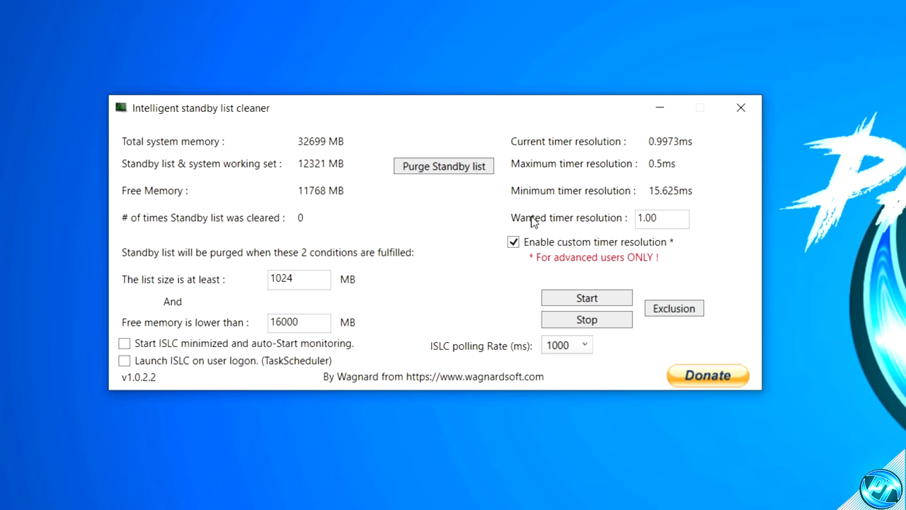
pyautogui.press('BackSpace')
pyautogui.write('0.50')
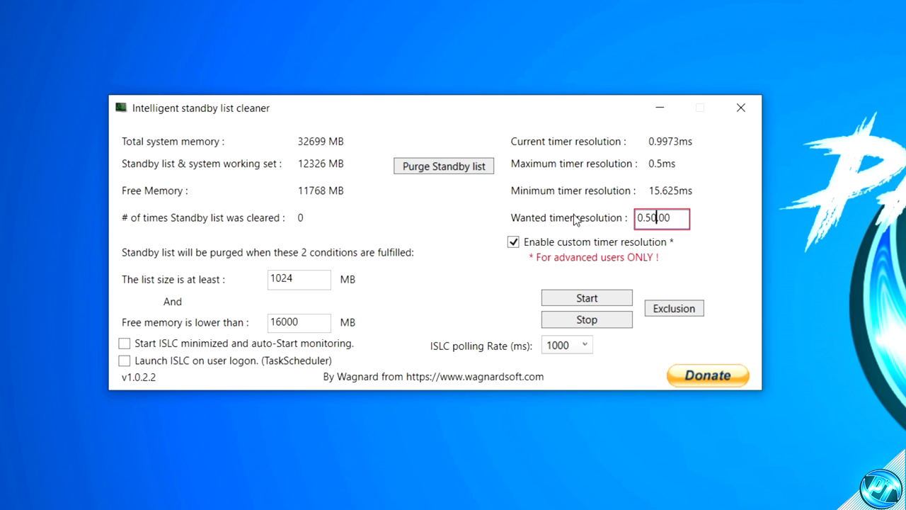
pyautogui.press('Delete')
pyautogui.press('Delete')
pyautogui.press('Delete')
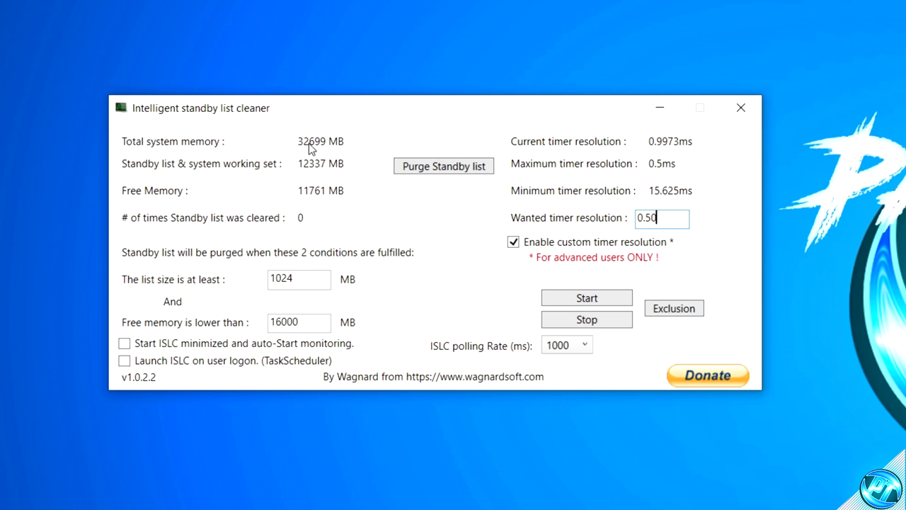
# Purge the standby list and start ISLC monitoring
pyautogui.click(422, 170)
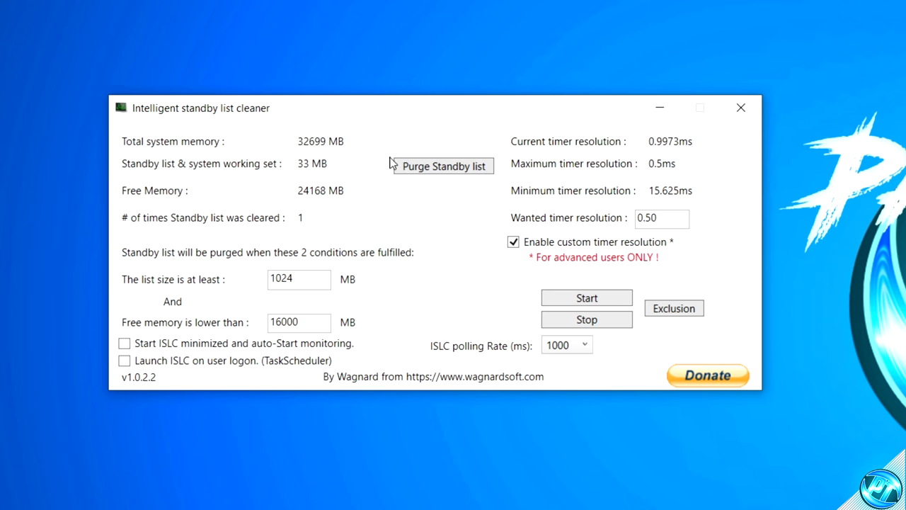
pyautogui.click(572, 302)
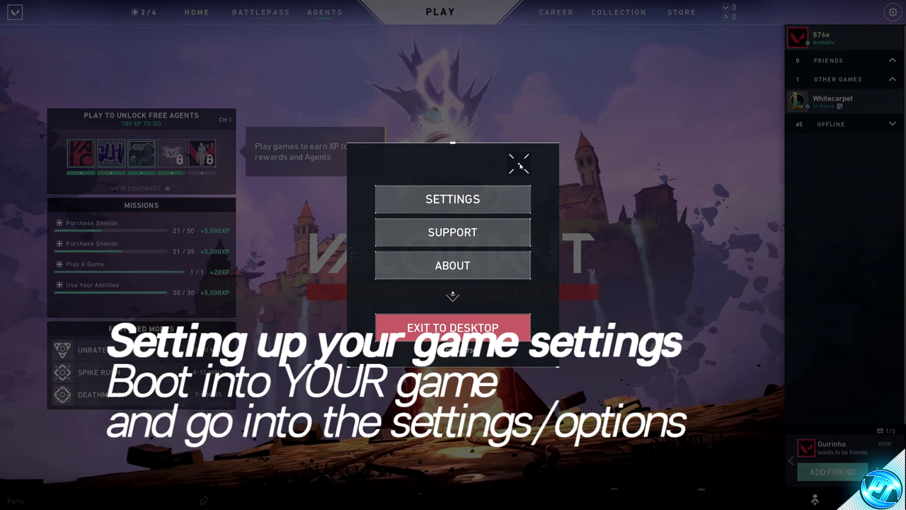
# Switch to VALORANT and set Display Mode to Fullscreen in its video settings
pyautogui.click(520, 165)
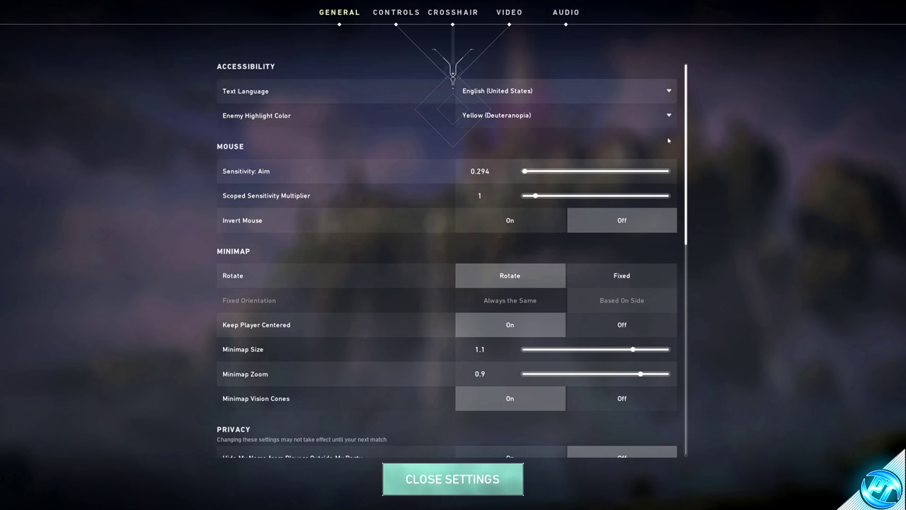
pyautogui.click(512, 14)
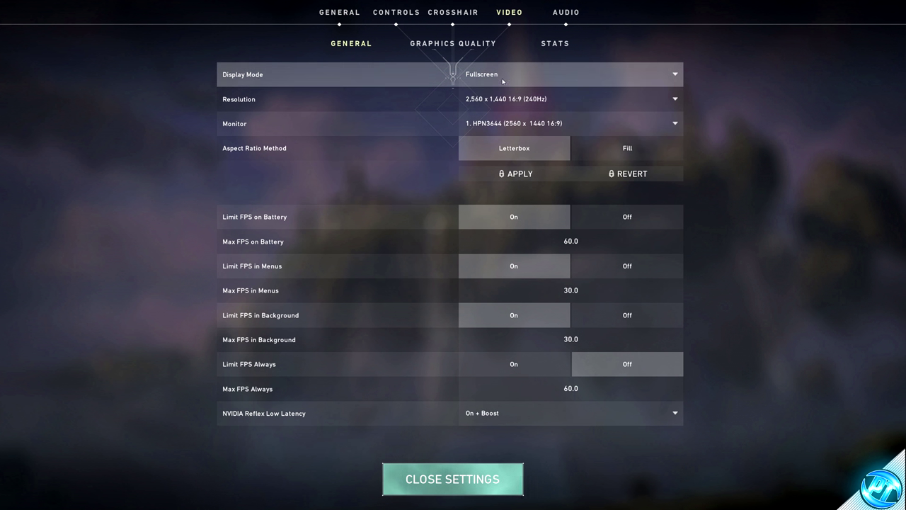
pyautogui.click(503, 77)
pyautogui.click(481, 92)
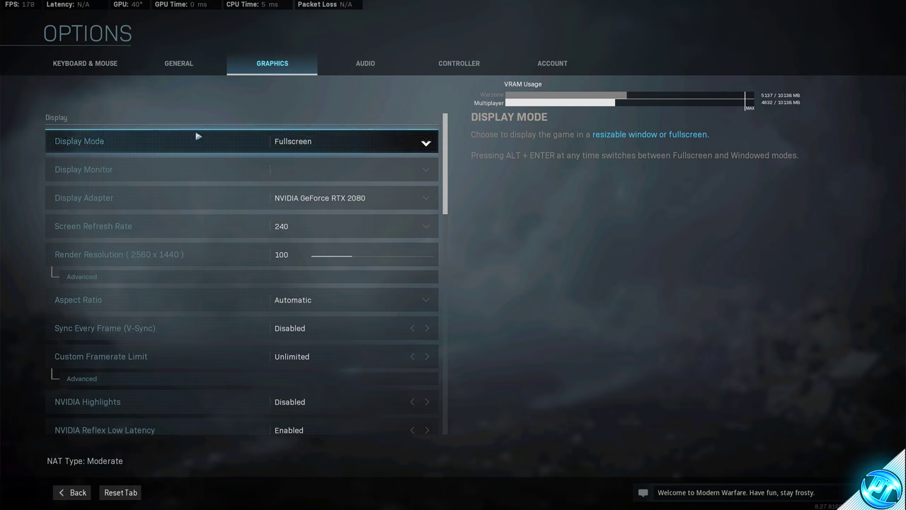
# Set Display Mode to Fullscreen in Modern Warfare's graphics options and Window Mode to Fullscreen in Fortnite's video settings
pyautogui.click(198, 136)
pyautogui.click(316, 194)
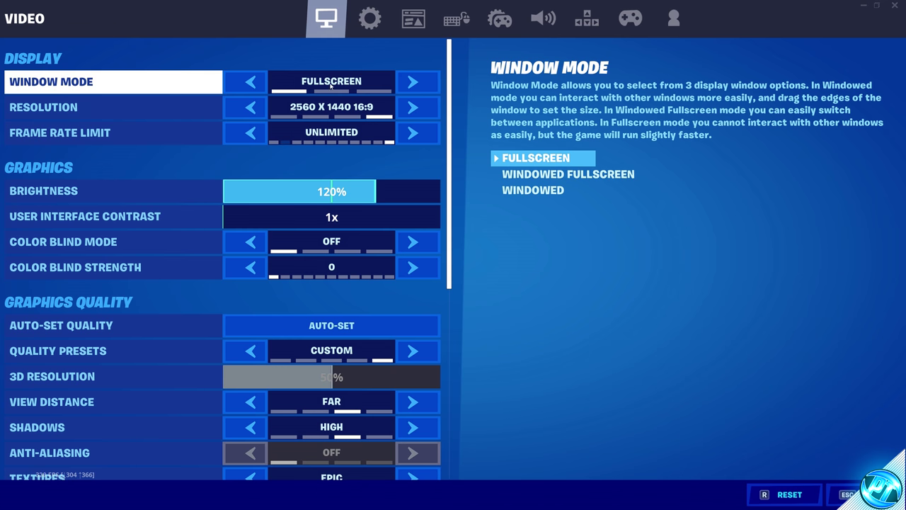
pyautogui.click(414, 82)
pyautogui.click(258, 87)
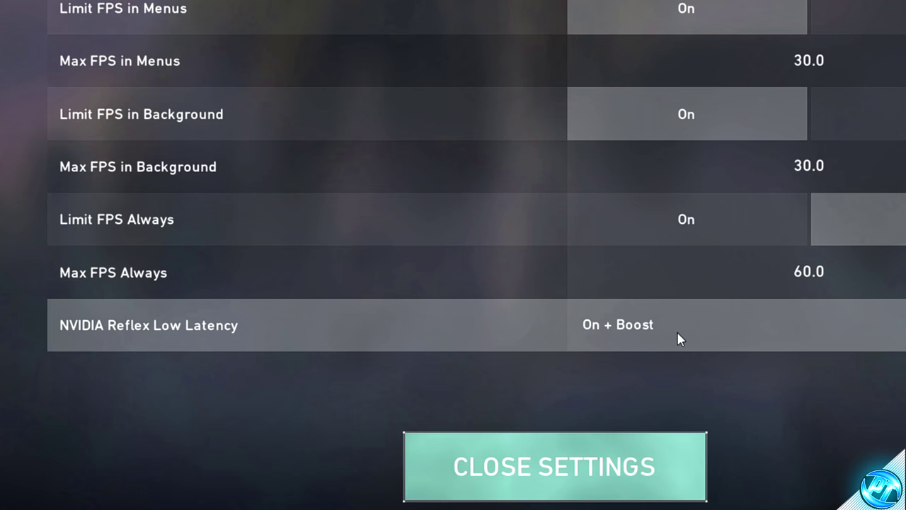
# Set NVIDIA Reflex Low Latency to On + Boost in VALORANT and Enabled + Boost in Modern Warfare
pyautogui.click(655, 323)
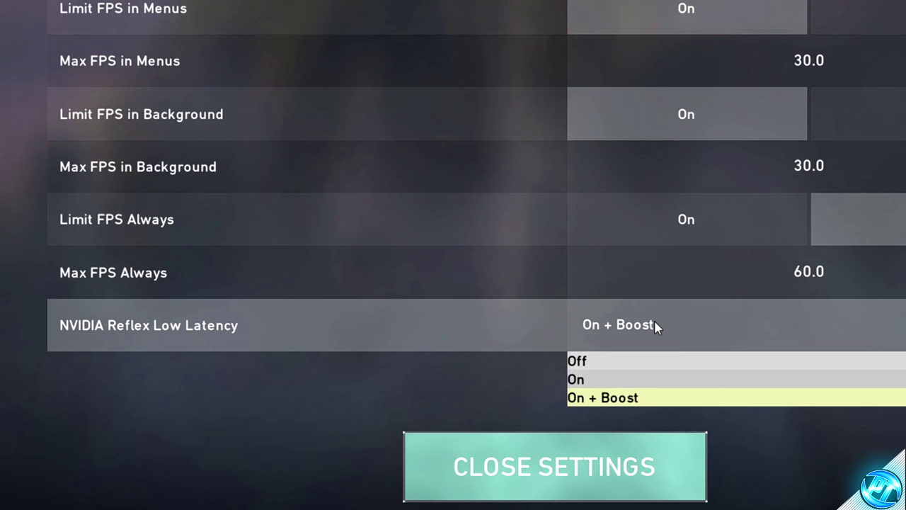
pyautogui.click(594, 398)
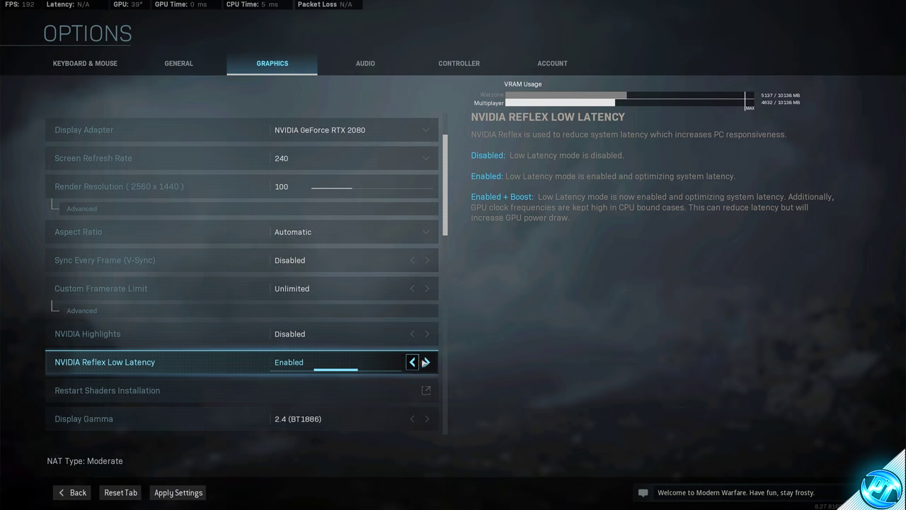
pyautogui.click(427, 361)
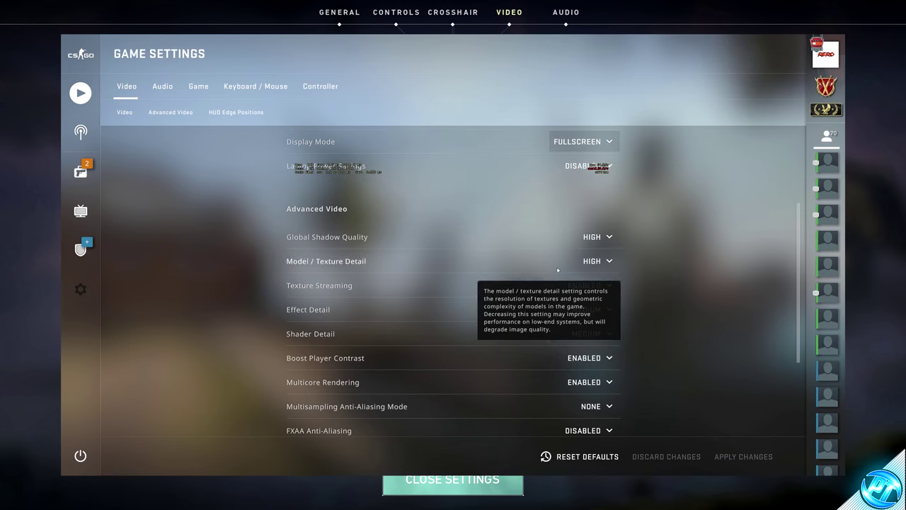
# In CS:GO's advanced video settings, set Global Shadow Quality to Medium and Model / Texture Detail to Low, and lower Effect Detail and Shader Detail
pyautogui.click(598, 236)
pyautogui.click(559, 277)
pyautogui.click(598, 261)
pyautogui.click(560, 281)
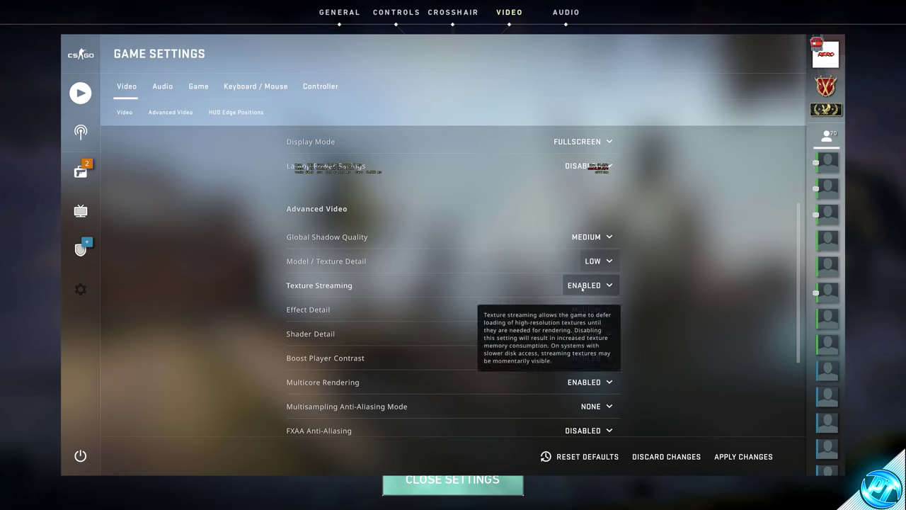
pyautogui.click(598, 309)
pyautogui.click(559, 330)
pyautogui.click(598, 333)
pyautogui.click(584, 354)
pyautogui.scroll(-4, 584, 363)
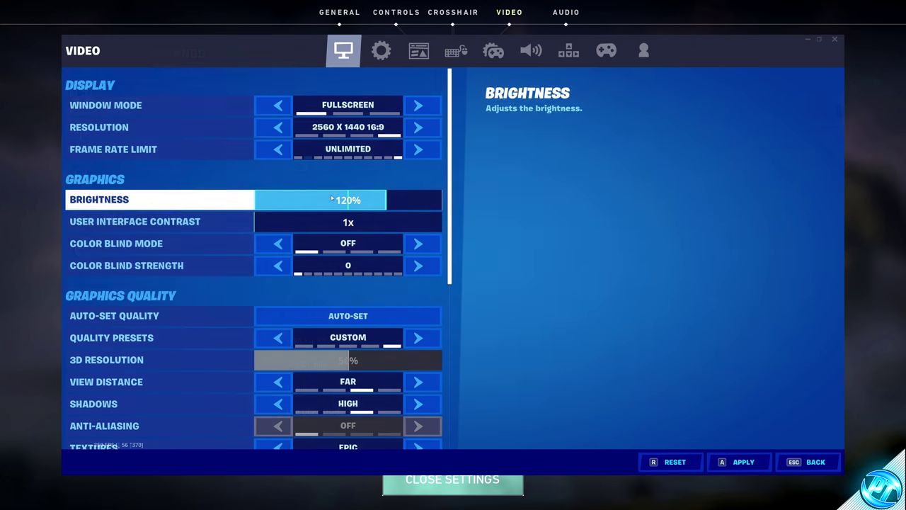
# In Fortnite's graphics quality settings, lower View Distance and Shadows to Medium, Textures to High, and Effects and Post Processing to Low
pyautogui.scroll(-1, 416, 290)
pyautogui.scroll(1, 319, 241)
pyautogui.scroll(-3, 318, 255)
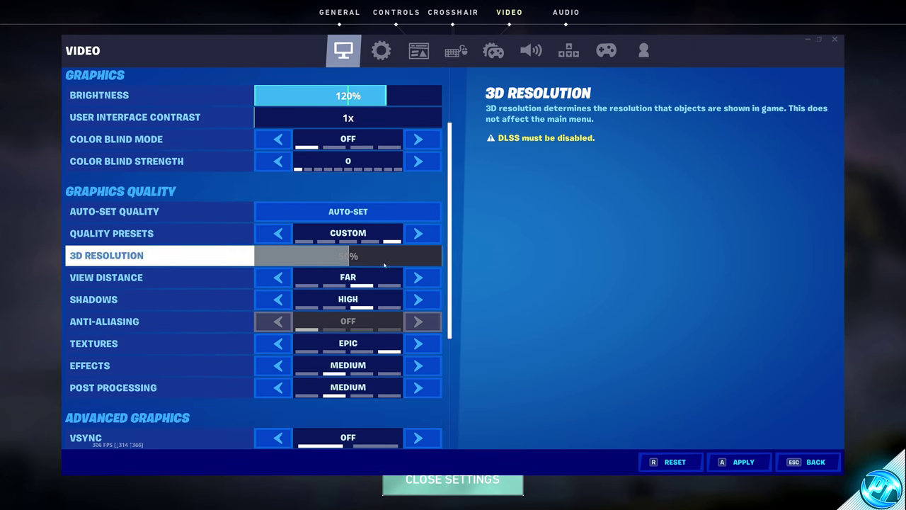
pyautogui.click(279, 250)
pyautogui.click(278, 273)
pyautogui.click(278, 318)
pyautogui.click(278, 339)
pyautogui.click(278, 361)
pyautogui.scroll(-5, 279, 319)
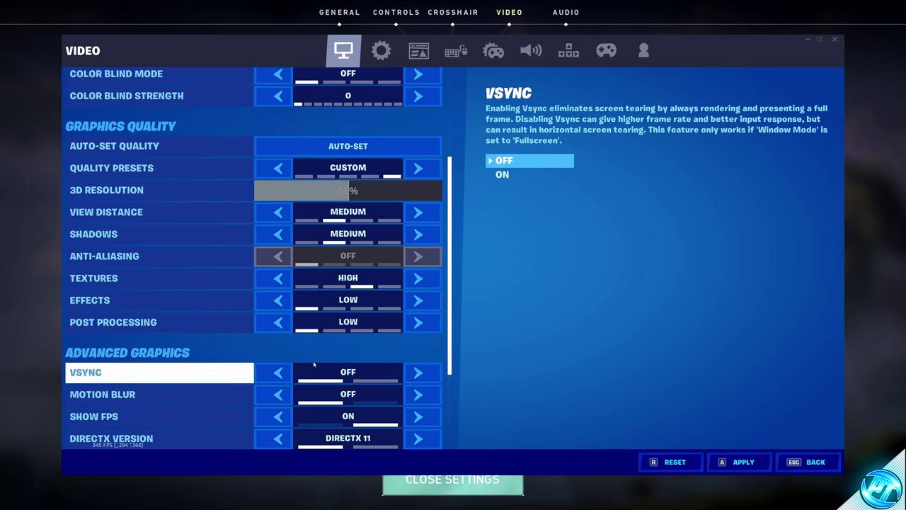
pyautogui.click(273, 284)
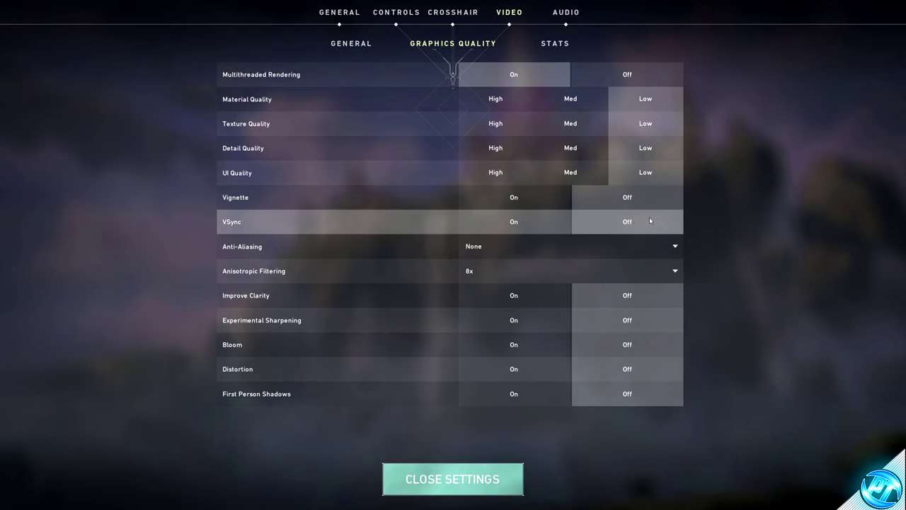
# In VALORANT's graphics quality settings, set Anti-Aliasing to None and both Texture Quality and Detail Quality to High
pyautogui.click(526, 245)
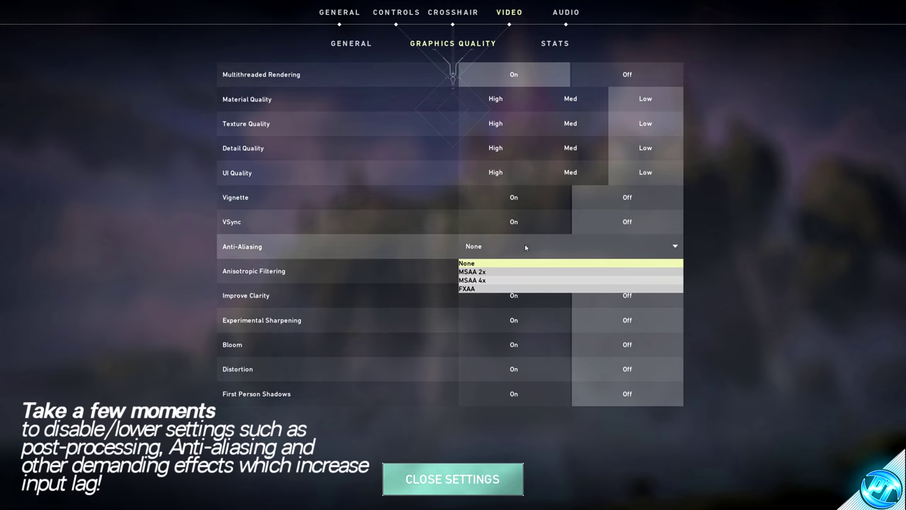
pyautogui.click(472, 263)
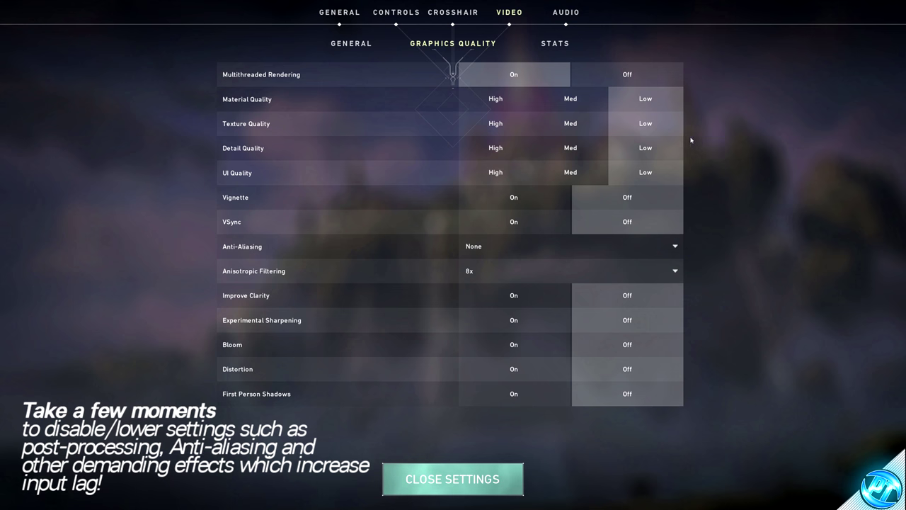
pyautogui.click(496, 123)
pyautogui.click(495, 148)
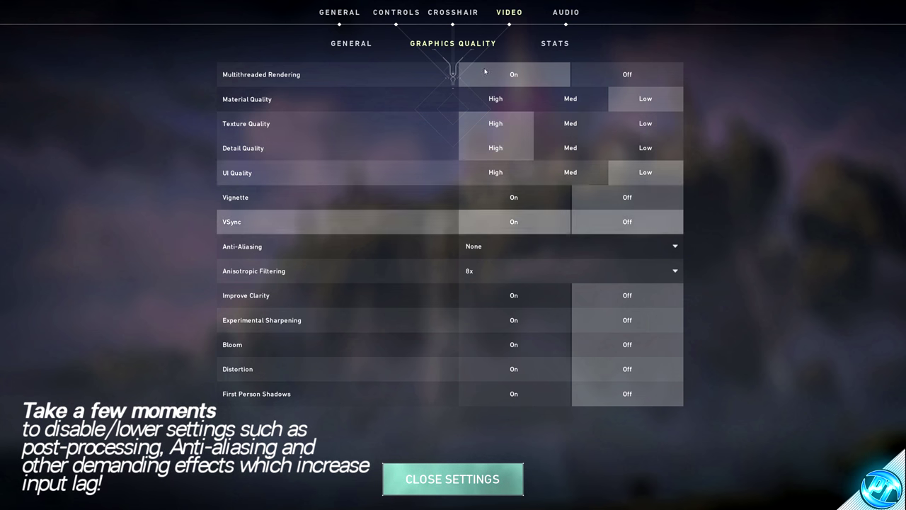